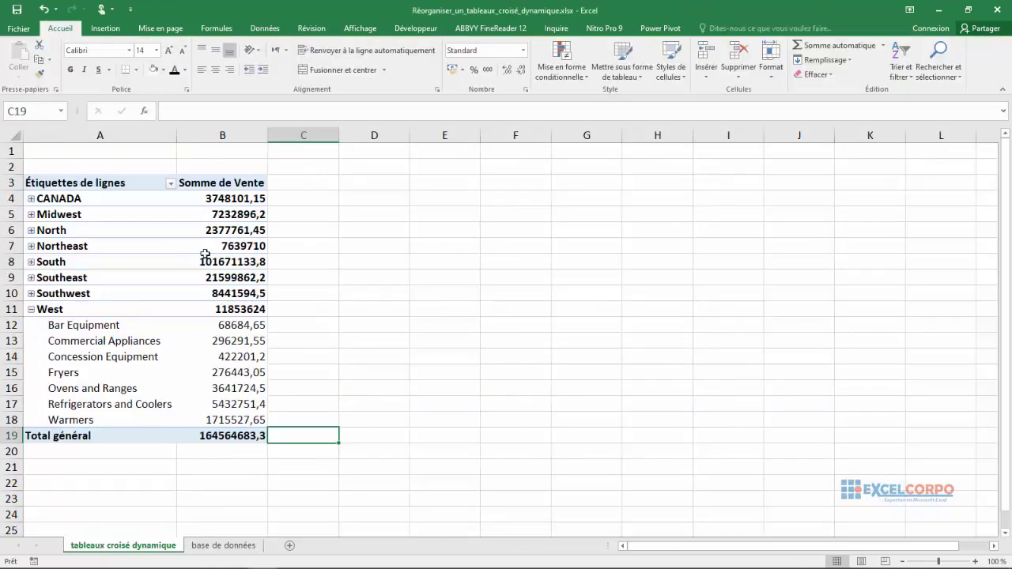
- Review the source columns from Etat to Categorie on the Données sheet and return to the pivot table sheet
{"action": "left_click", "coordinate": [205, 255]}
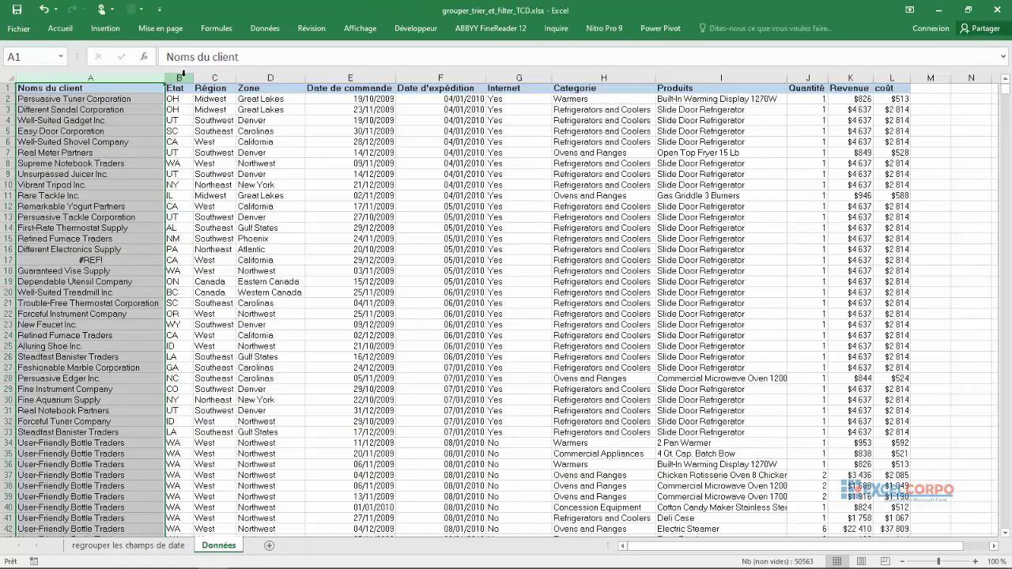
{"action": "left_click", "coordinate": [179, 88]}
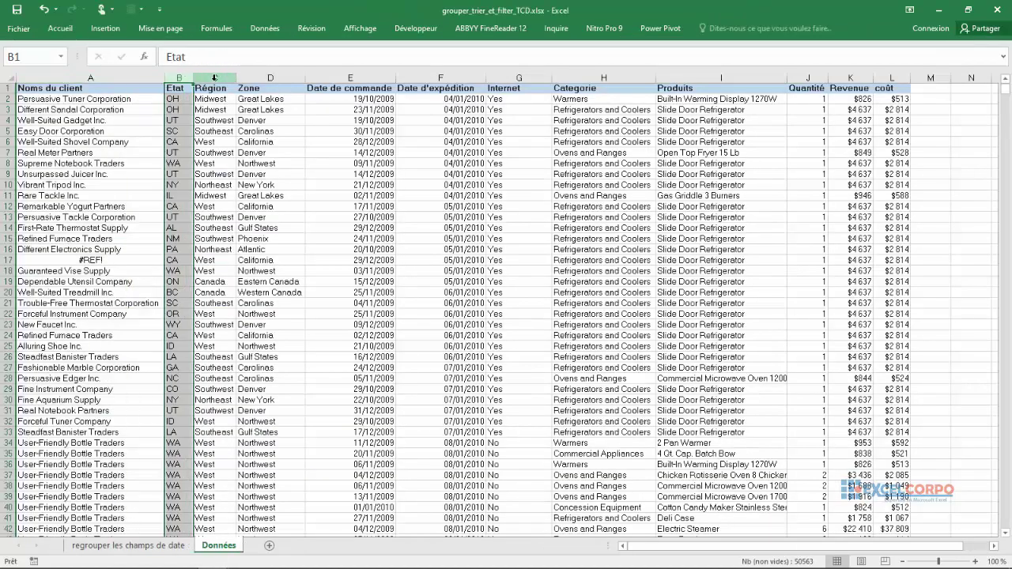
{"action": "left_click", "coordinate": [214, 78]}
{"action": "left_click", "coordinate": [271, 77]}
{"action": "left_click", "coordinate": [329, 78]}
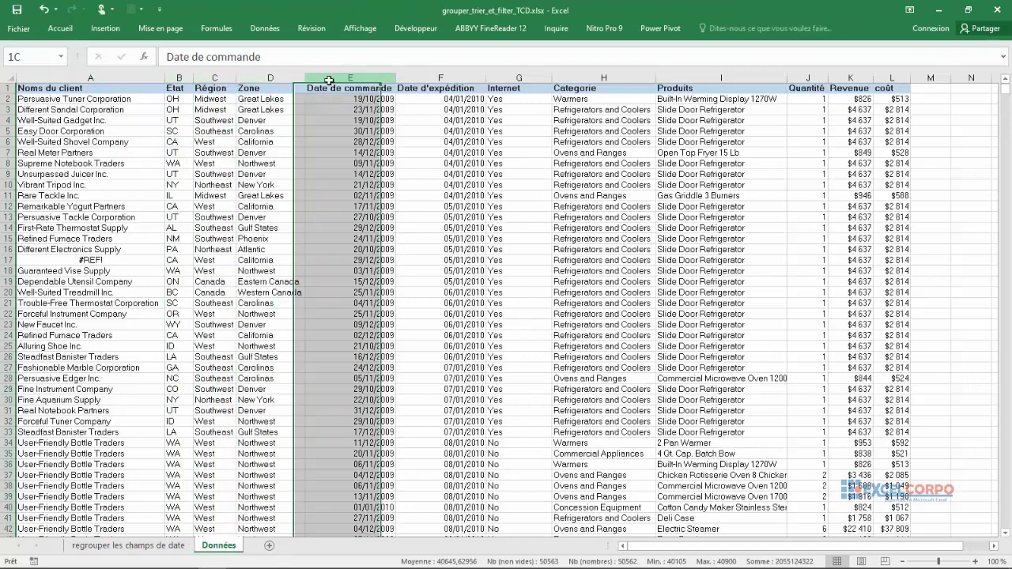
{"action": "left_click", "coordinate": [424, 78]}
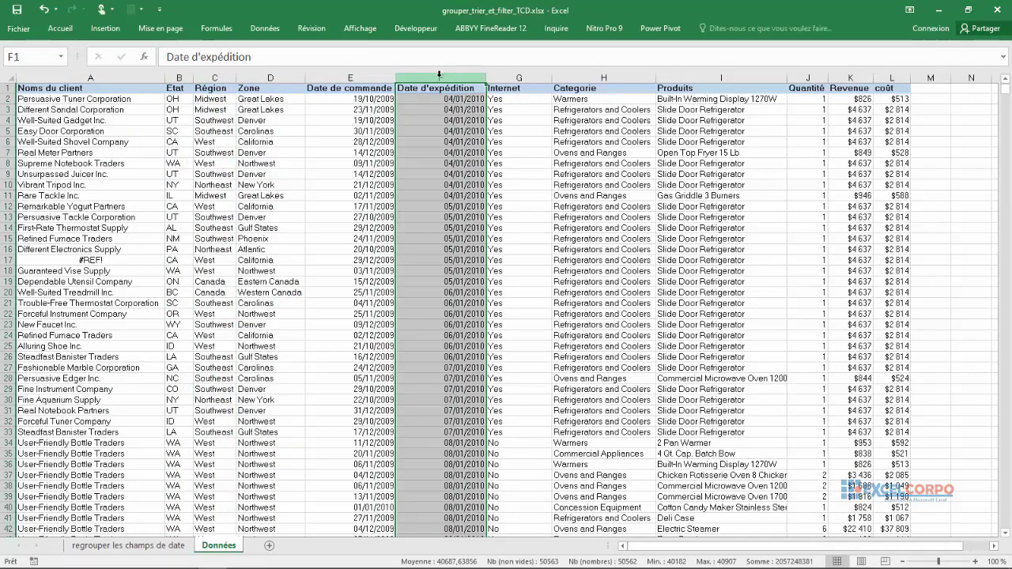
{"action": "left_click", "coordinate": [506, 78]}
{"action": "left_click", "coordinate": [603, 77]}
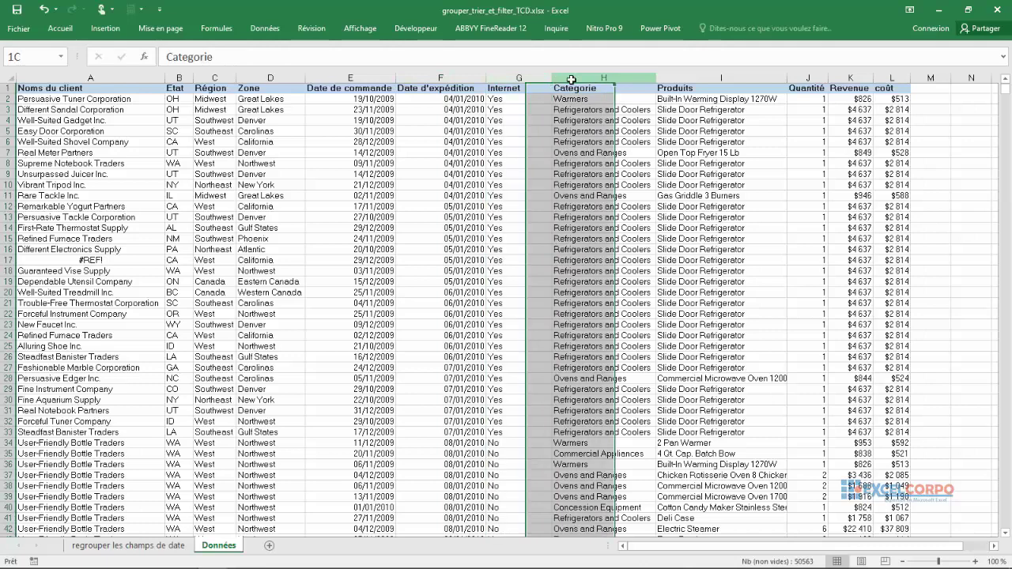
{"action": "key", "text": "ctrl+Page_Up"}
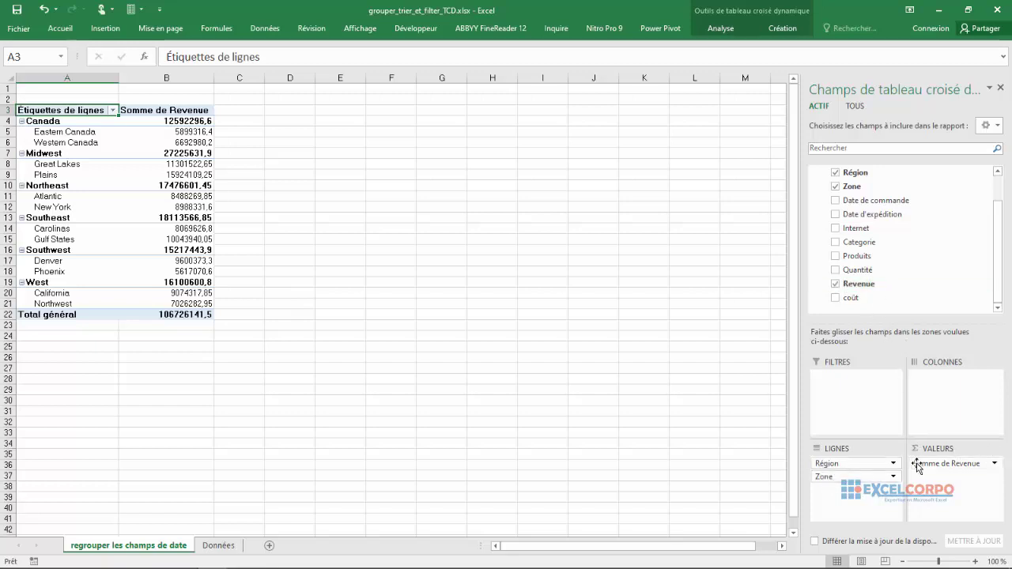
- Go through all the source columns on the Données sheet, from Noms du client to coût
{"action": "left_click", "coordinate": [219, 546]}
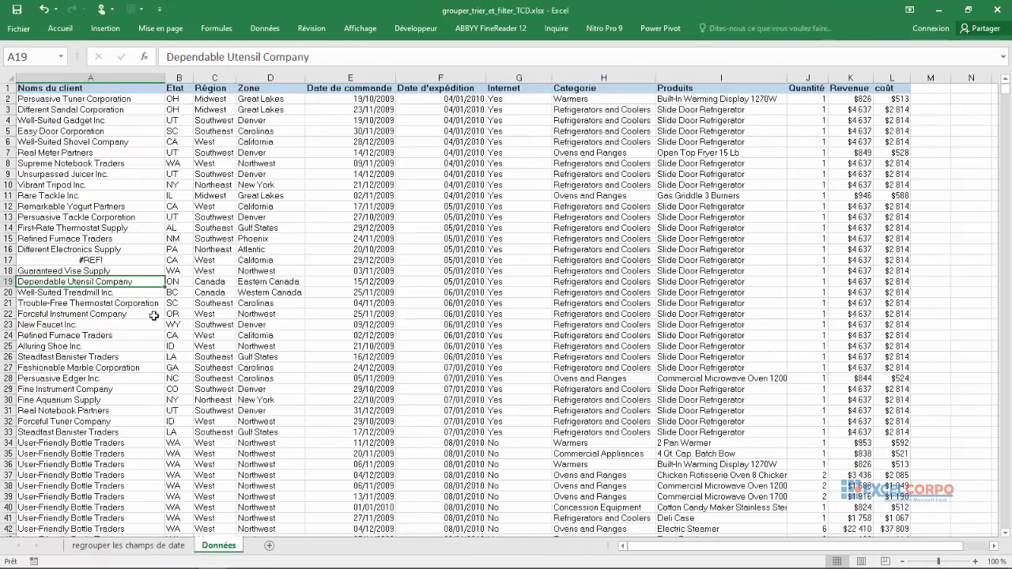
{"action": "left_click", "coordinate": [93, 78]}
{"action": "left_click", "coordinate": [180, 77]}
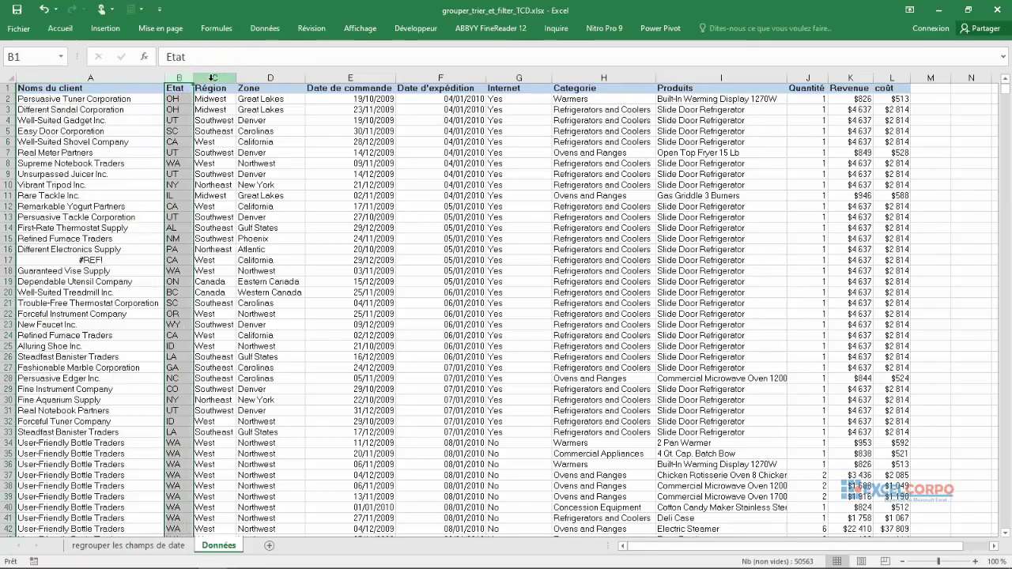
{"action": "left_click", "coordinate": [212, 77]}
{"action": "left_click", "coordinate": [269, 78]}
{"action": "left_click", "coordinate": [329, 77]}
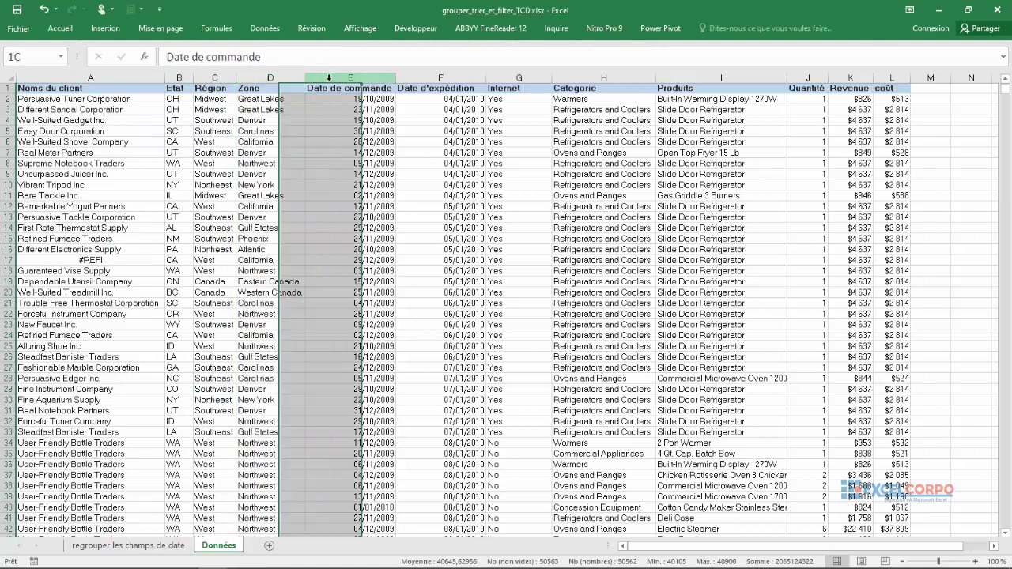
{"action": "left_click", "coordinate": [425, 76]}
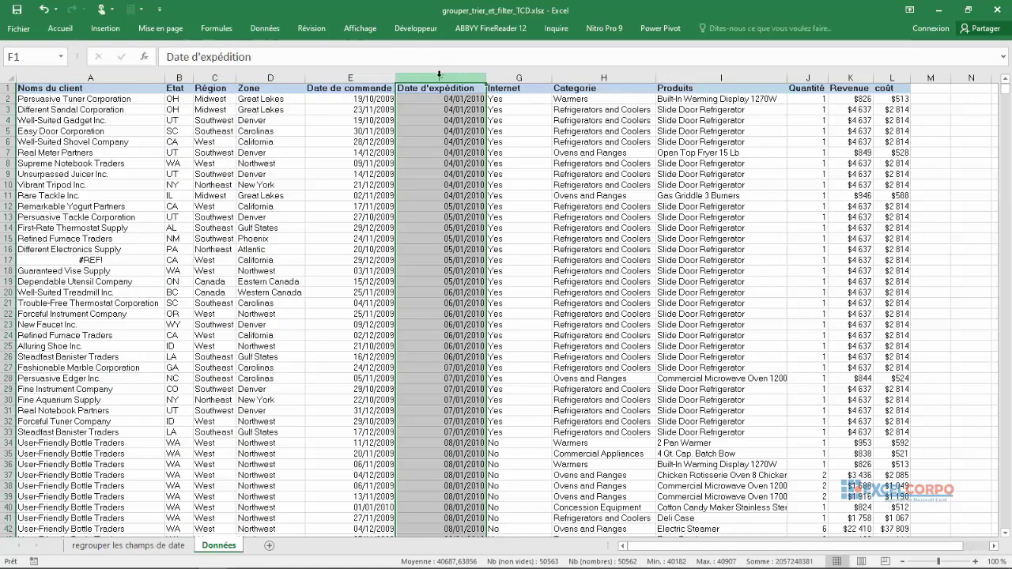
{"action": "left_click", "coordinate": [507, 77]}
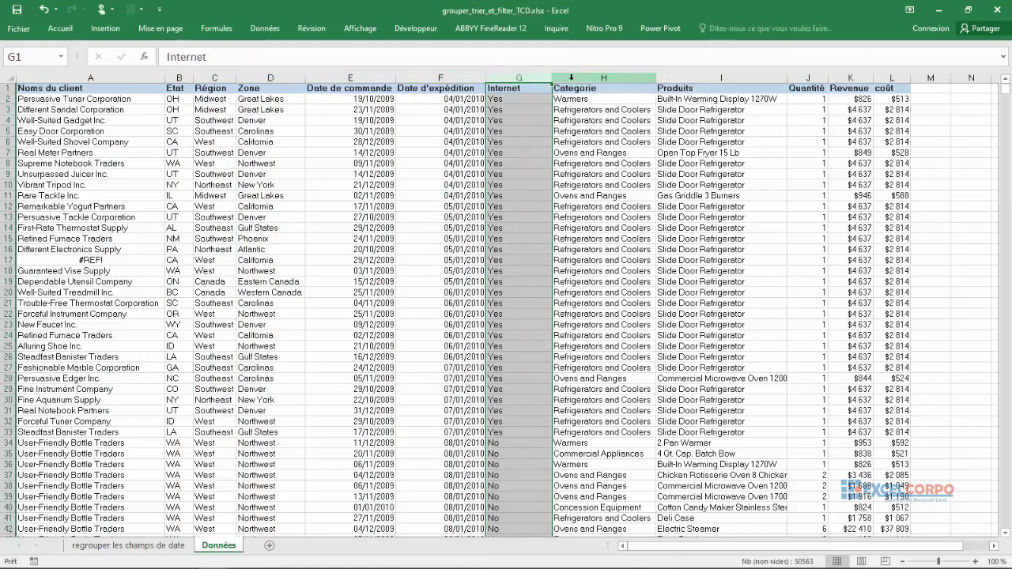
{"action": "left_click", "coordinate": [601, 78]}
{"action": "left_click", "coordinate": [682, 77]}
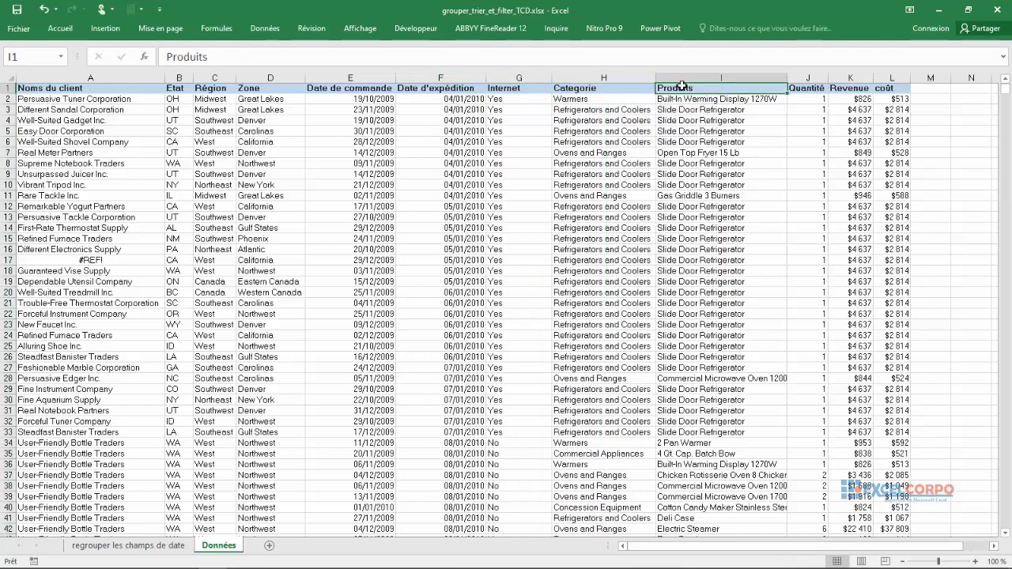
{"action": "left_click", "coordinate": [807, 76]}
{"action": "left_click", "coordinate": [845, 78]}
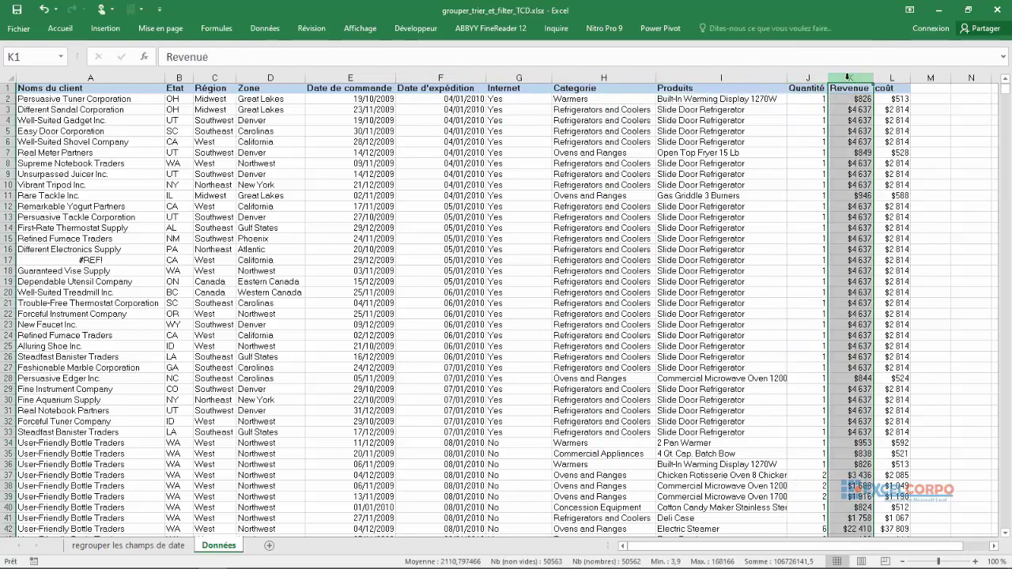
{"action": "left_click", "coordinate": [890, 78]}
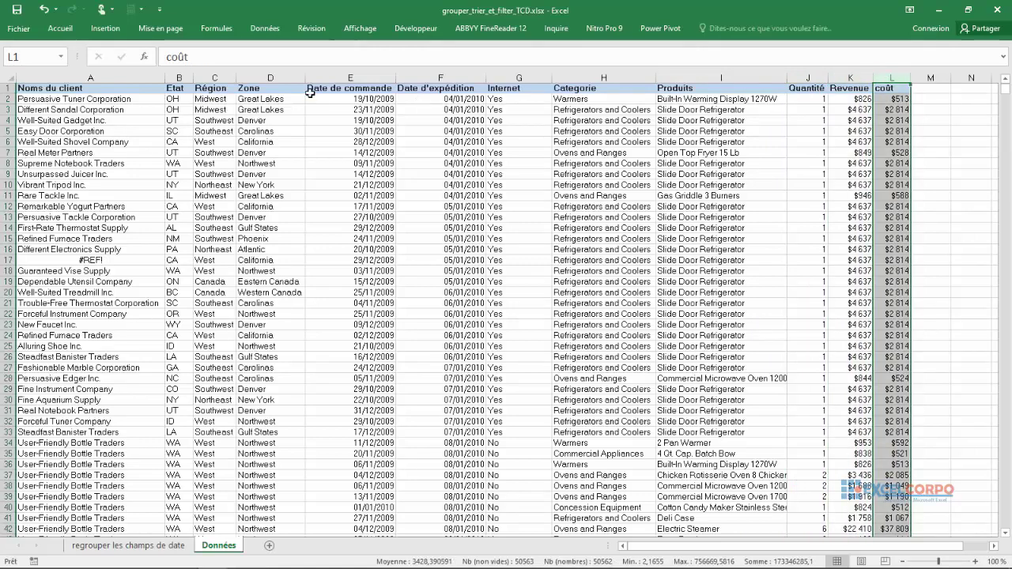
- Select the data on the Données sheet from A1 to the last used cell to check its extent
{"action": "left_click", "coordinate": [42, 88]}
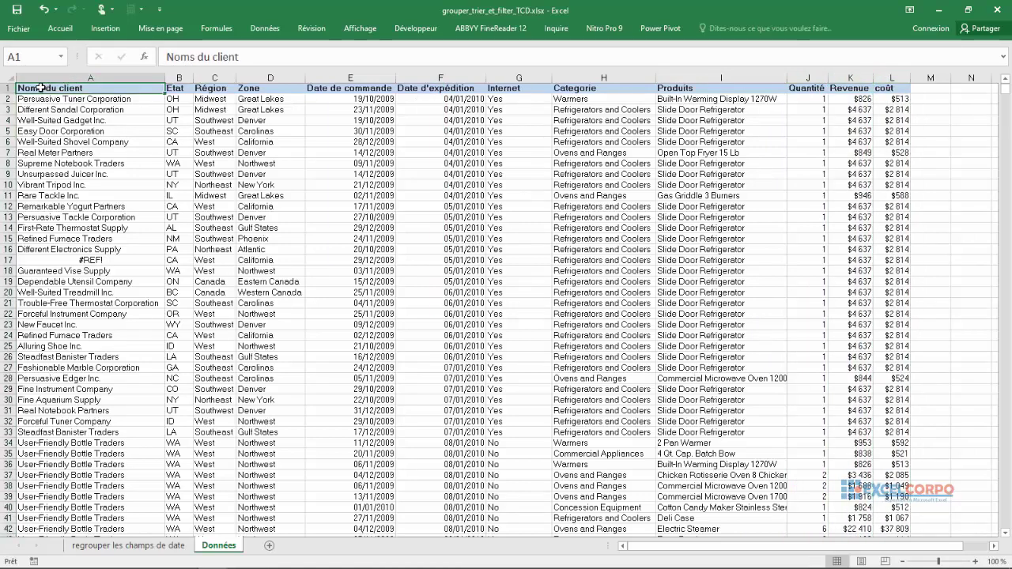
{"action": "key", "text": "ctrl+shift+End"}
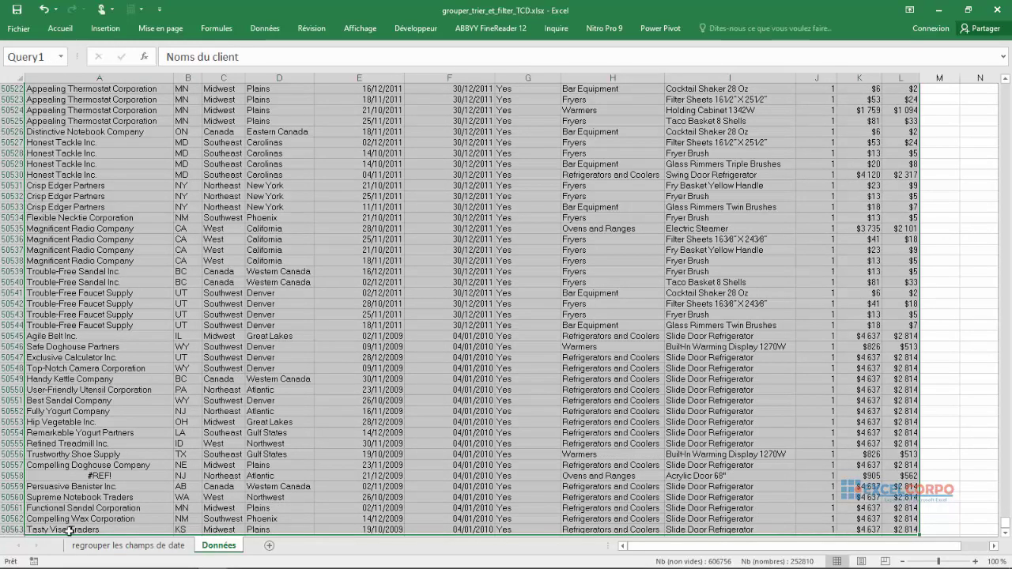
{"action": "left_click", "coordinate": [164, 421]}
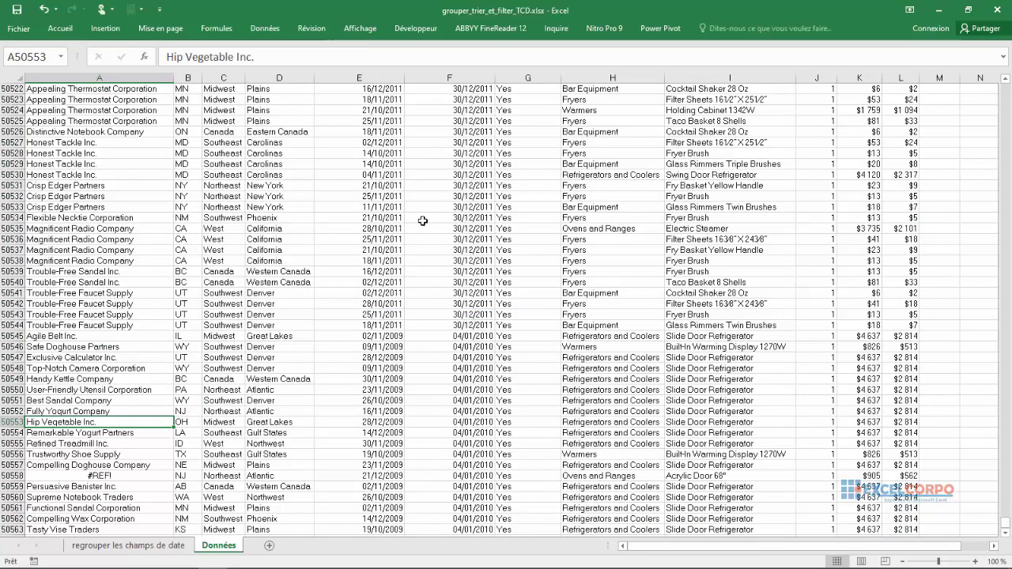
- Add the Date d'expédition field to the columns of the pivot table on the regrouper les champs de date sheet
{"action": "left_click", "coordinate": [120, 548]}
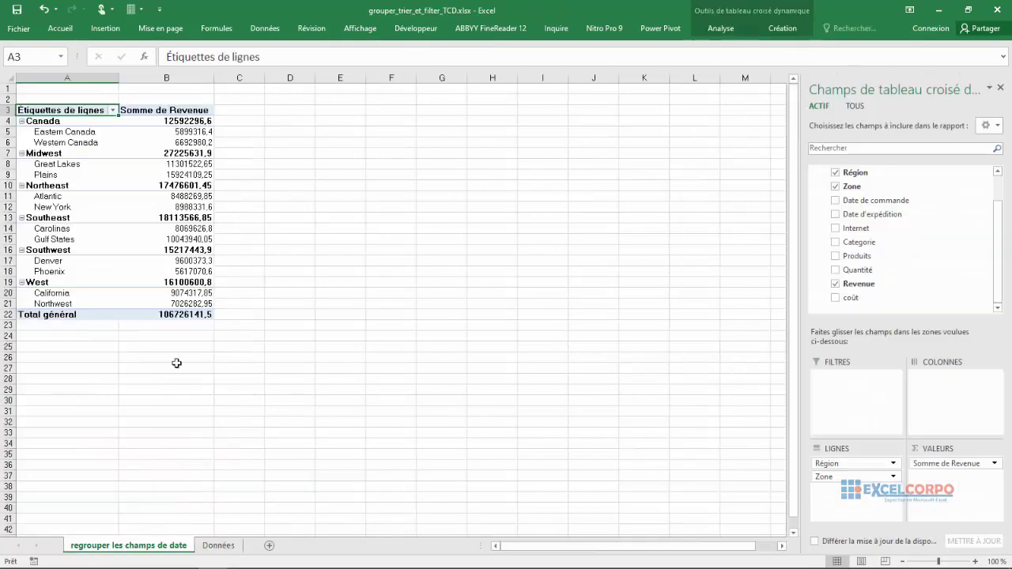
{"action": "left_click", "coordinate": [197, 196]}
{"action": "mouse_move", "coordinate": [196, 196]}
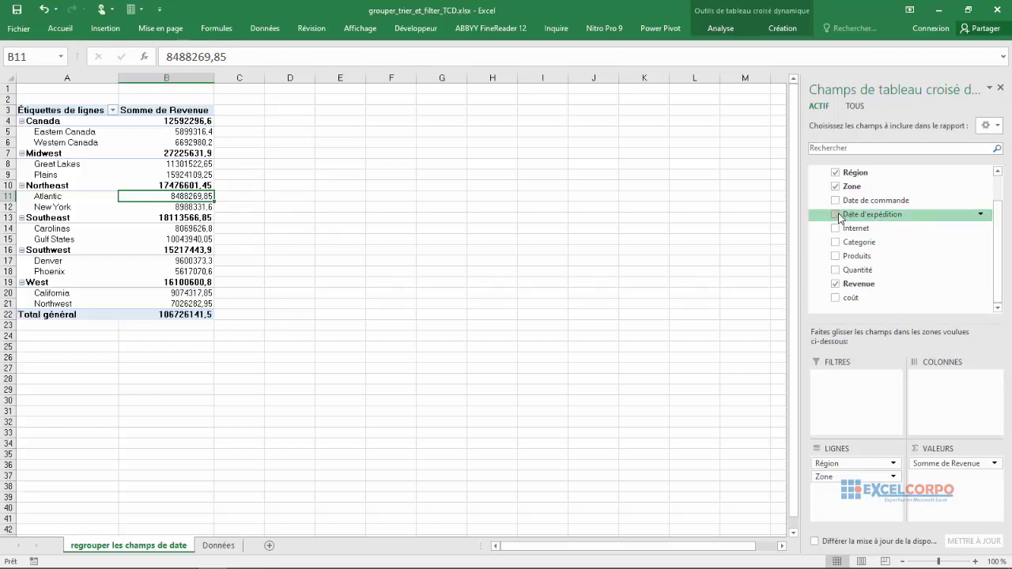
{"action": "left_click_drag", "start_coordinate": [840, 218], "coordinate": [953, 383]}
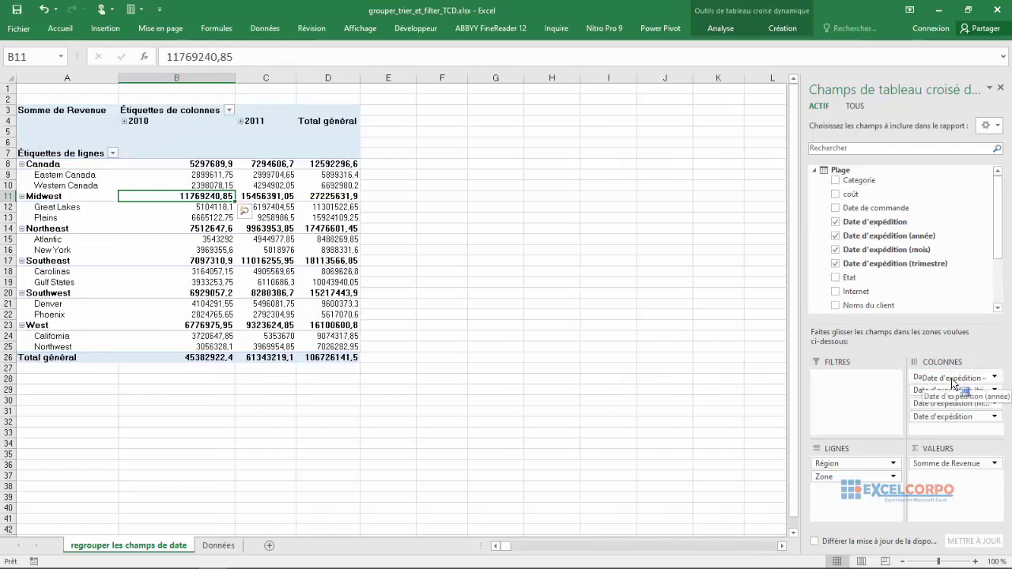
- Examine the 2010 and 2011 year labels in the pivot table's columns
{"action": "left_click", "coordinate": [144, 124]}
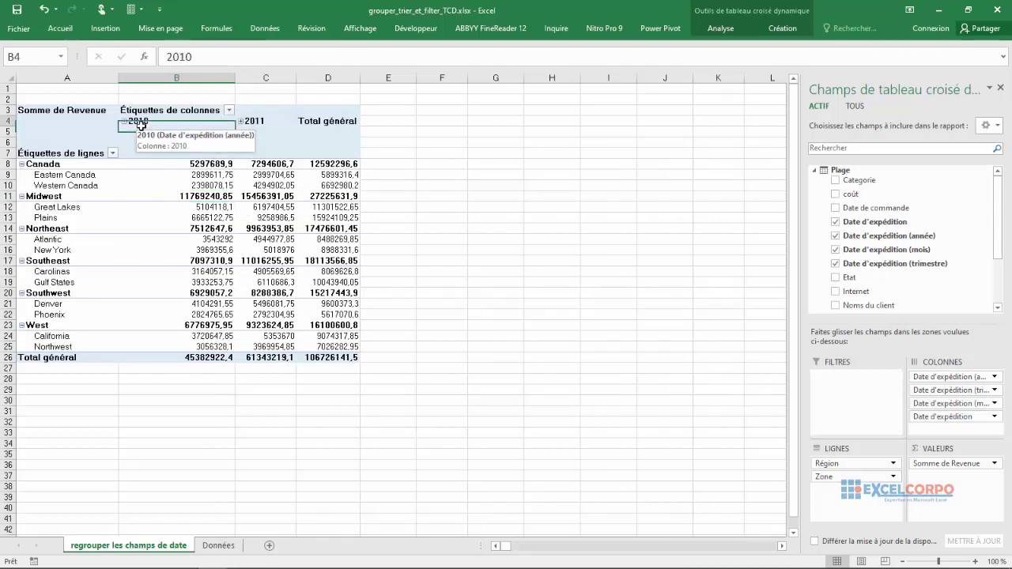
{"action": "left_click", "coordinate": [246, 121]}
{"action": "left_click", "coordinate": [160, 119]}
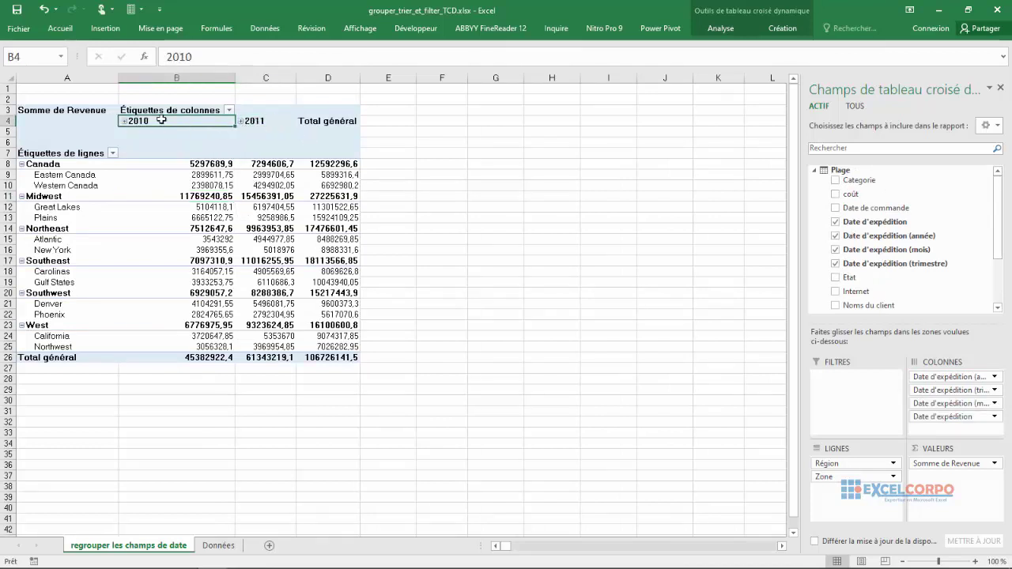
{"action": "left_click", "coordinate": [254, 120]}
{"action": "left_click", "coordinate": [141, 119]}
{"action": "left_click", "coordinate": [254, 121]}
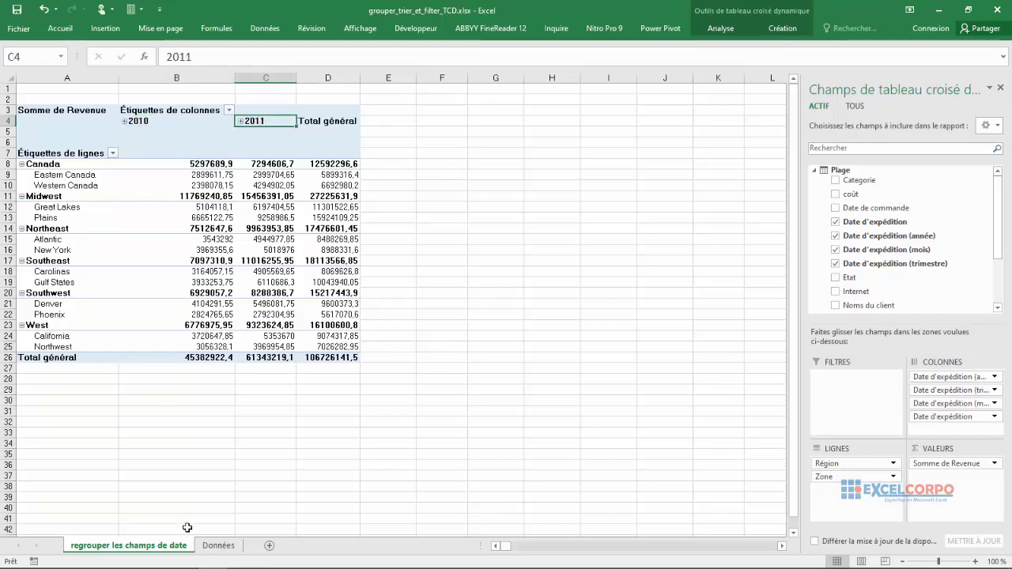
- Check the first Date de commande entry in cell E2 of the Données sheet
{"action": "left_click", "coordinate": [217, 546]}
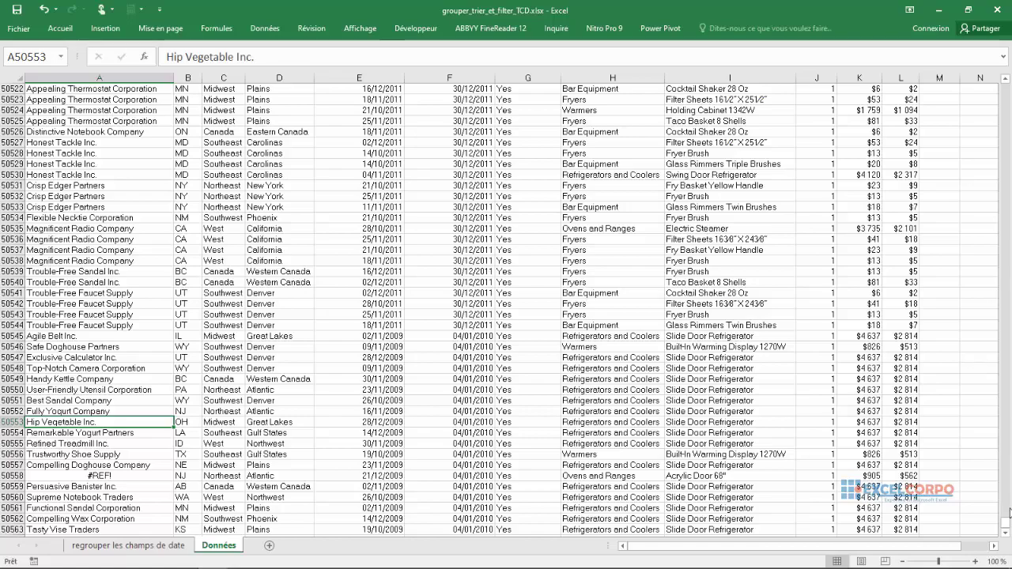
{"action": "left_click_drag", "start_coordinate": [1005, 522], "coordinate": [1005, 87]}
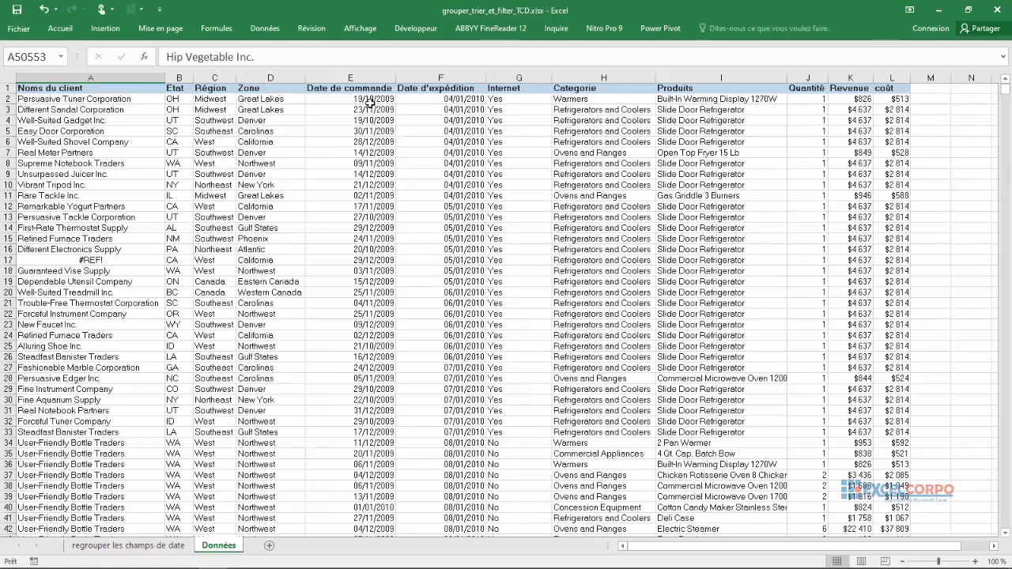
{"action": "left_click", "coordinate": [363, 100]}
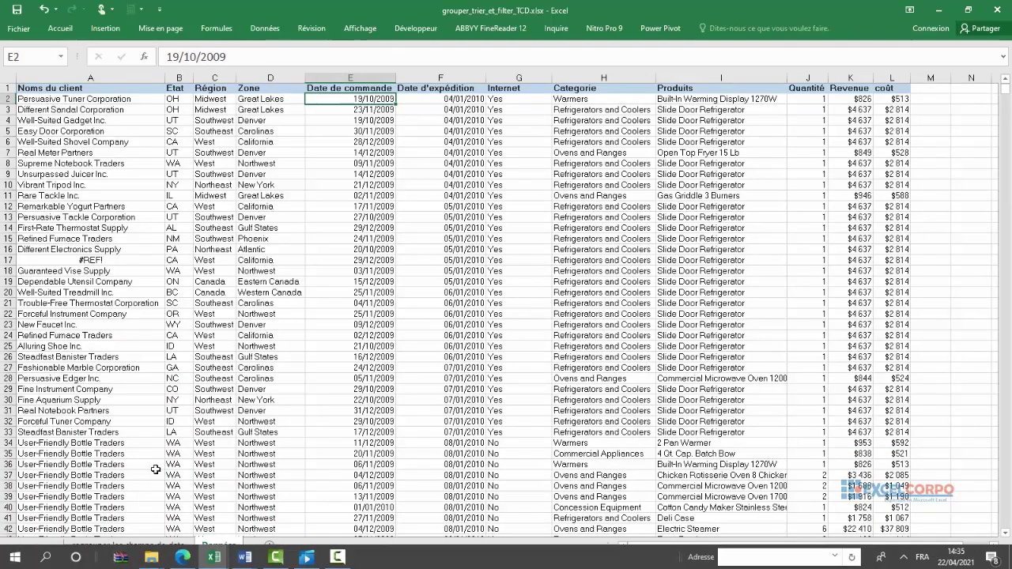
- Ungroup the Date d'expédition years in the pivot table's column labels and hide the field list
{"action": "left_click", "coordinate": [142, 546]}
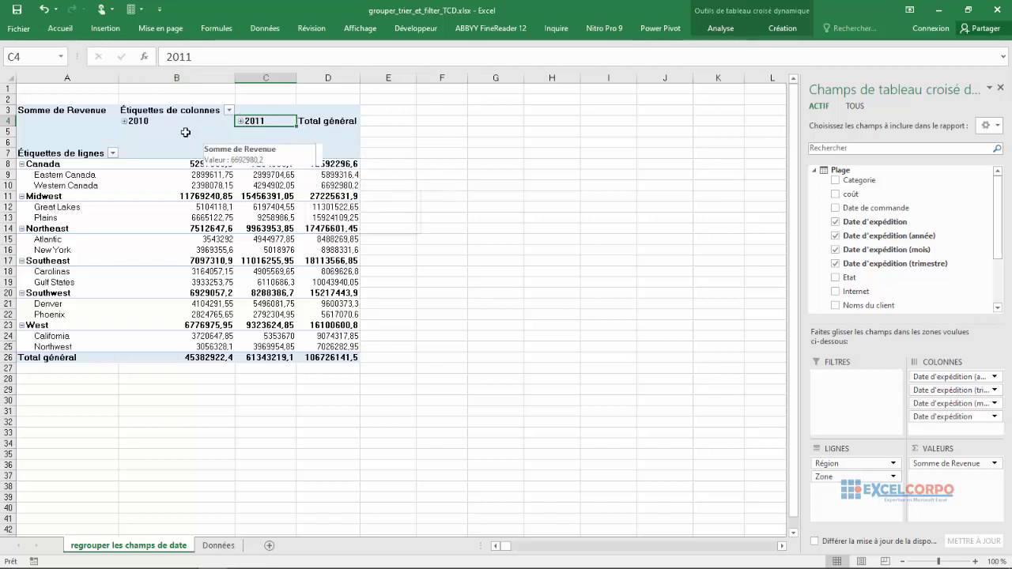
{"action": "left_click", "coordinate": [148, 121]}
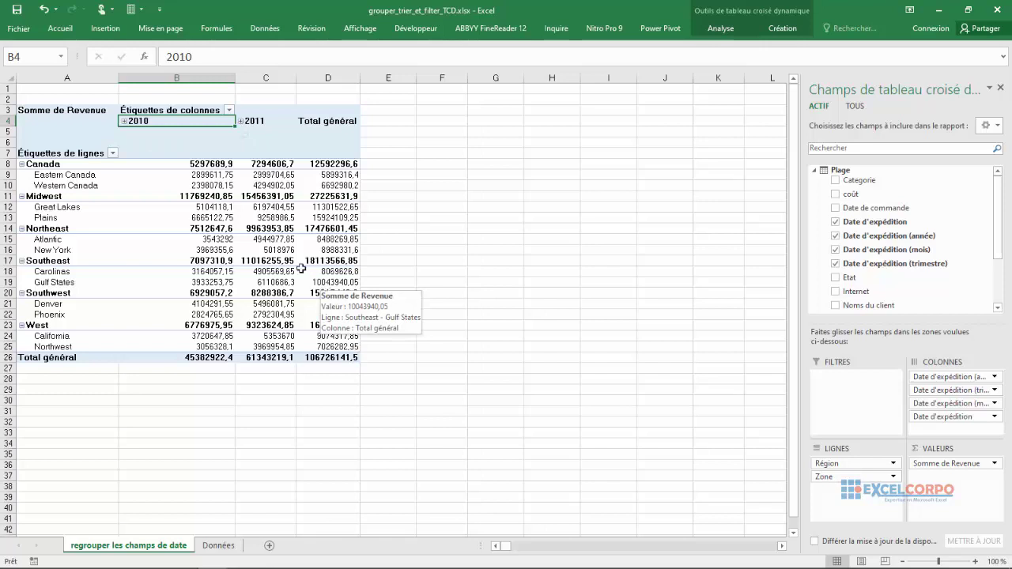
{"action": "right_click", "coordinate": [163, 121]}
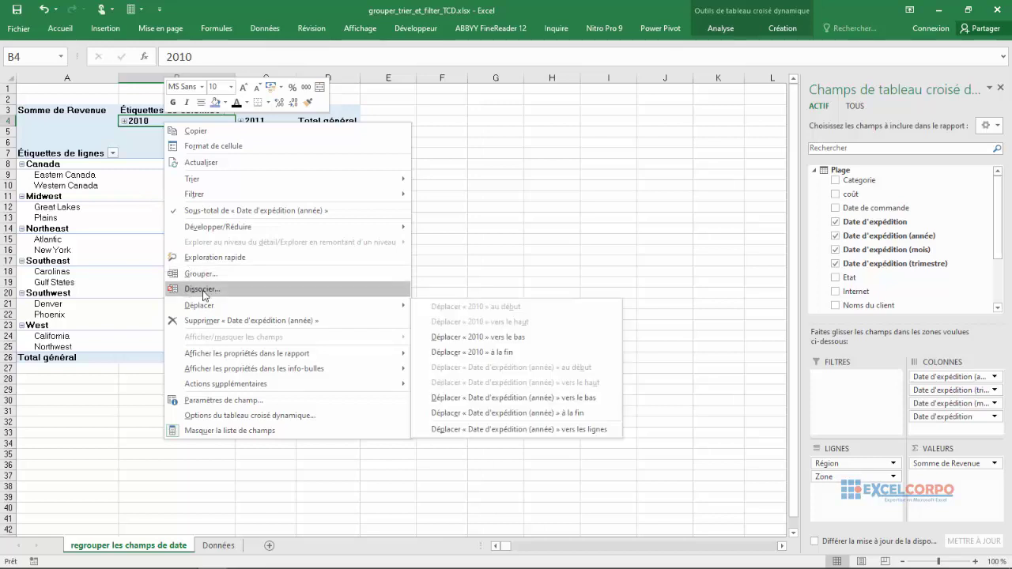
{"action": "left_click", "coordinate": [203, 289]}
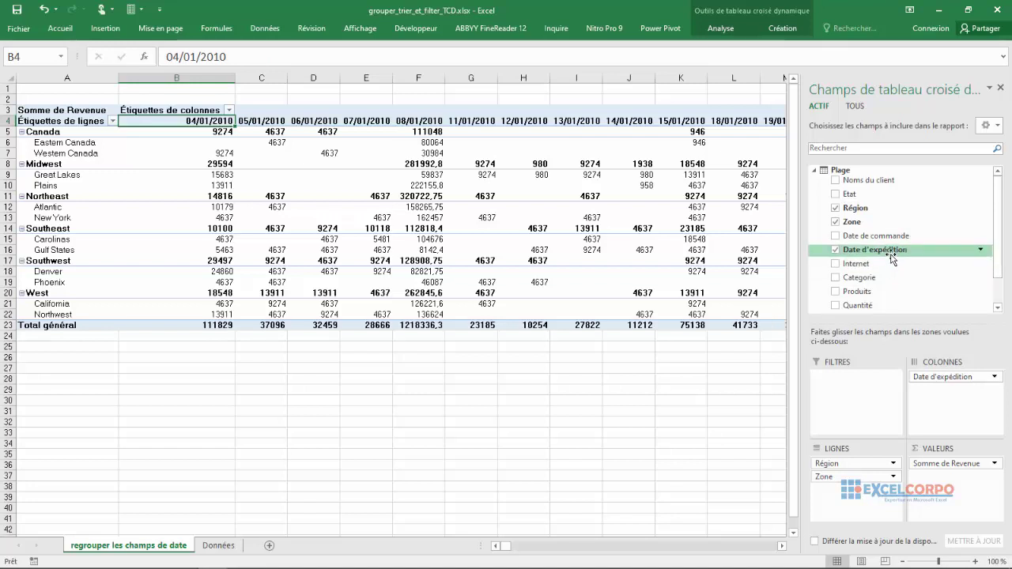
{"action": "left_click", "coordinate": [1003, 90]}
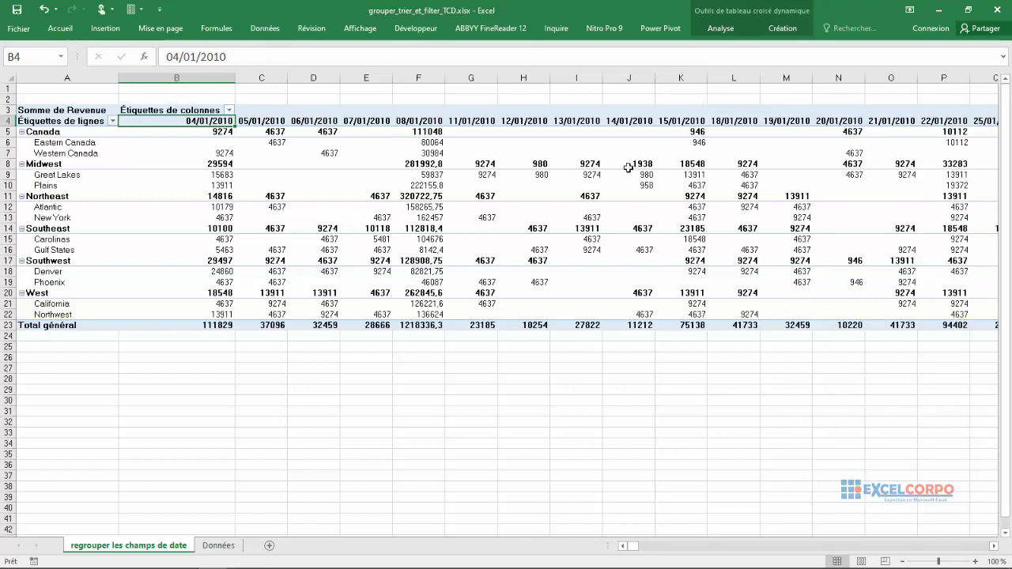
{"action": "left_click", "coordinate": [478, 199]}
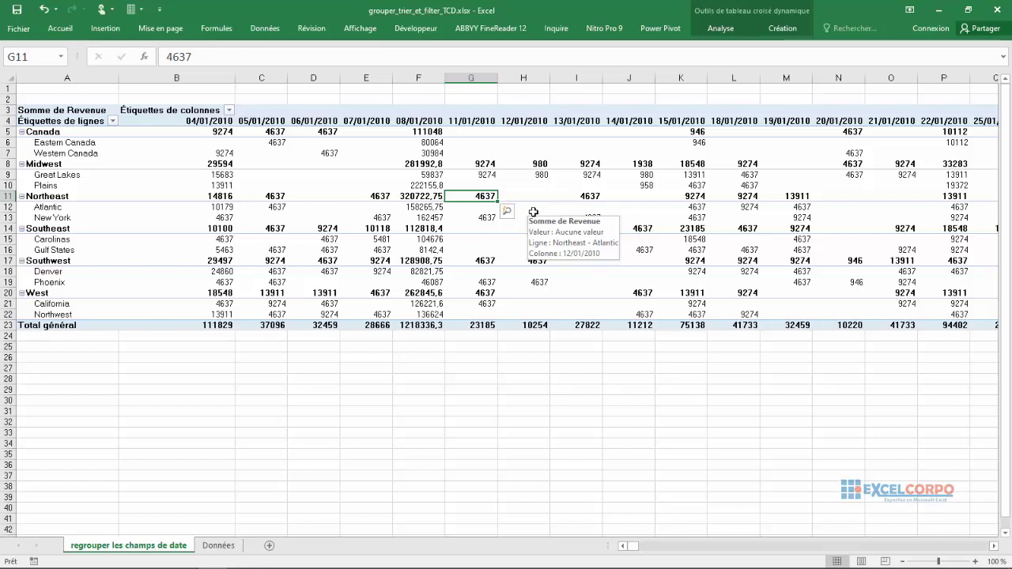
- Group the shipping dates in the pivot table's column labels by Mois, Trimestres and Années
{"action": "left_click", "coordinate": [201, 121]}
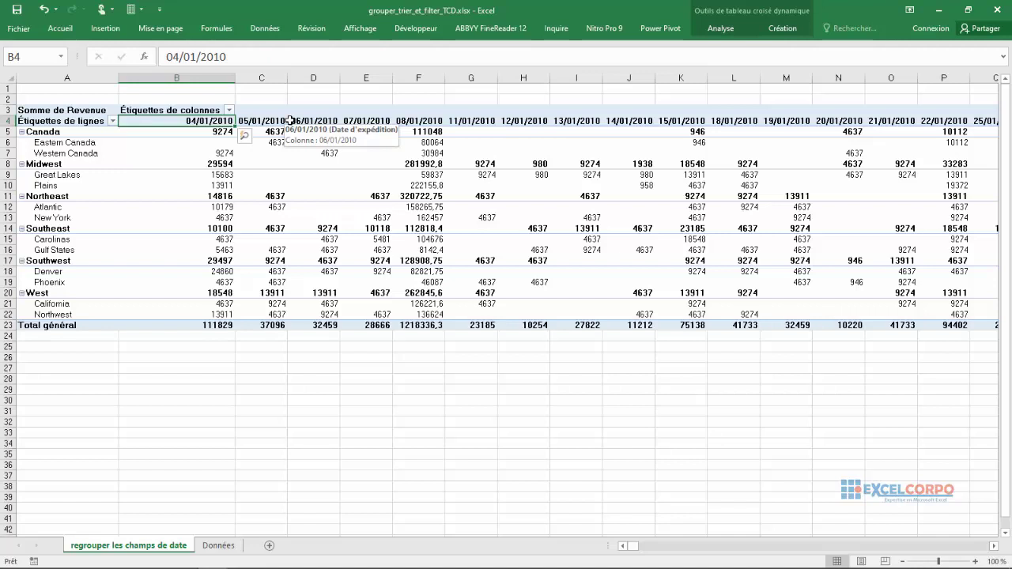
{"action": "right_click", "coordinate": [204, 121]}
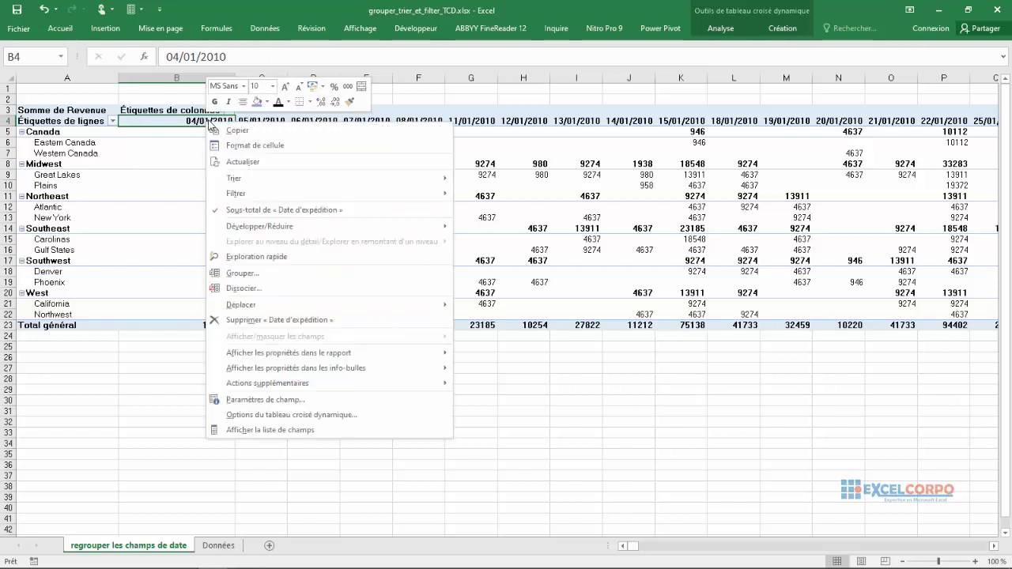
{"action": "left_click", "coordinate": [237, 274]}
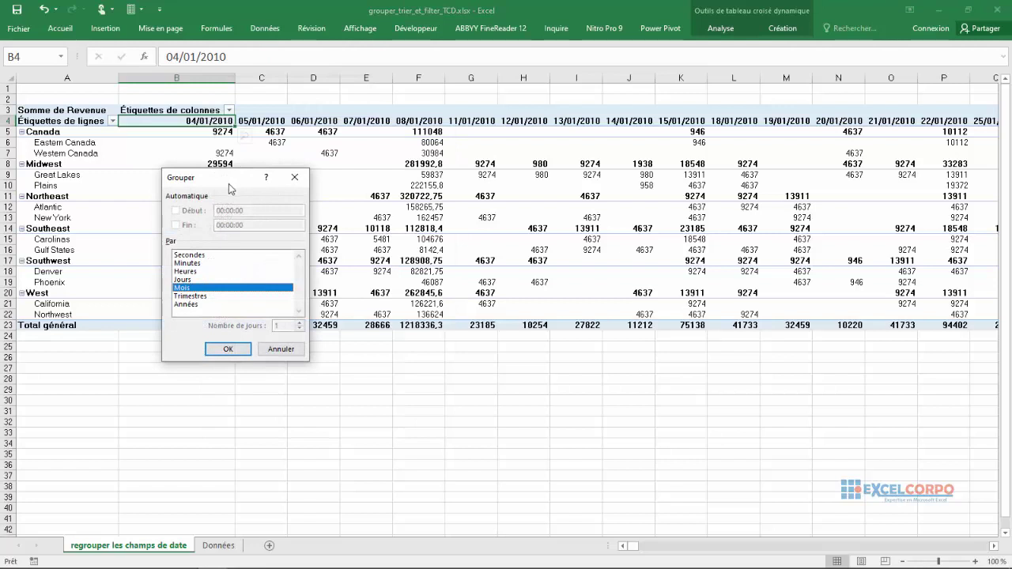
{"action": "left_click_drag", "start_coordinate": [230, 184], "coordinate": [330, 128]}
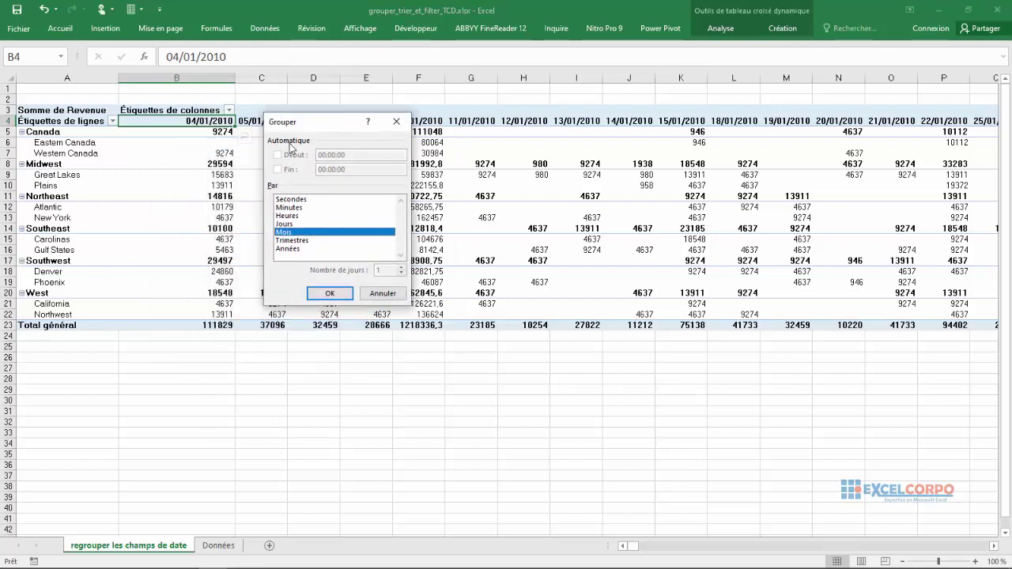
{"action": "left_click", "coordinate": [291, 242]}
{"action": "left_click", "coordinate": [289, 249]}
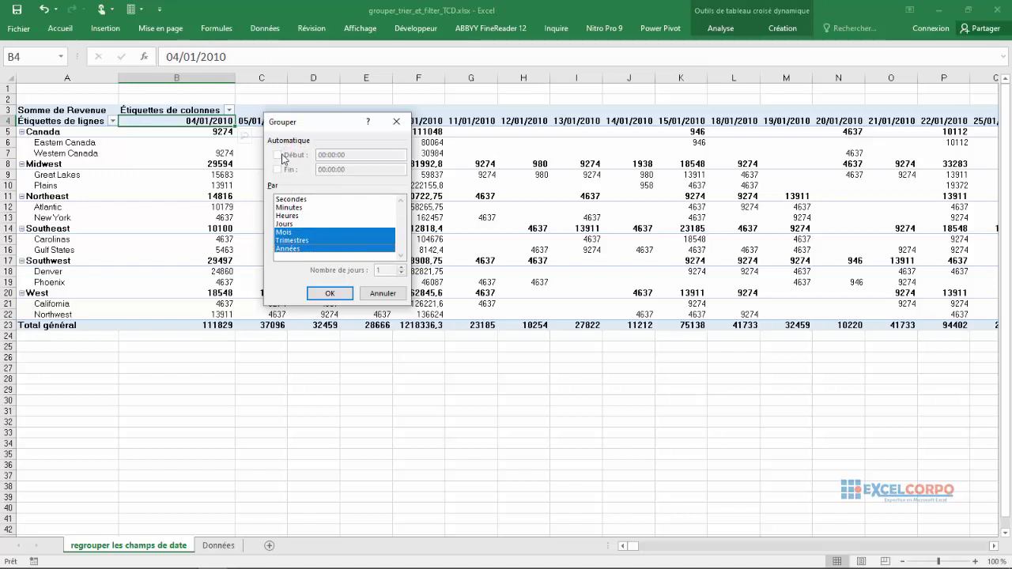
{"action": "left_click", "coordinate": [328, 293]}
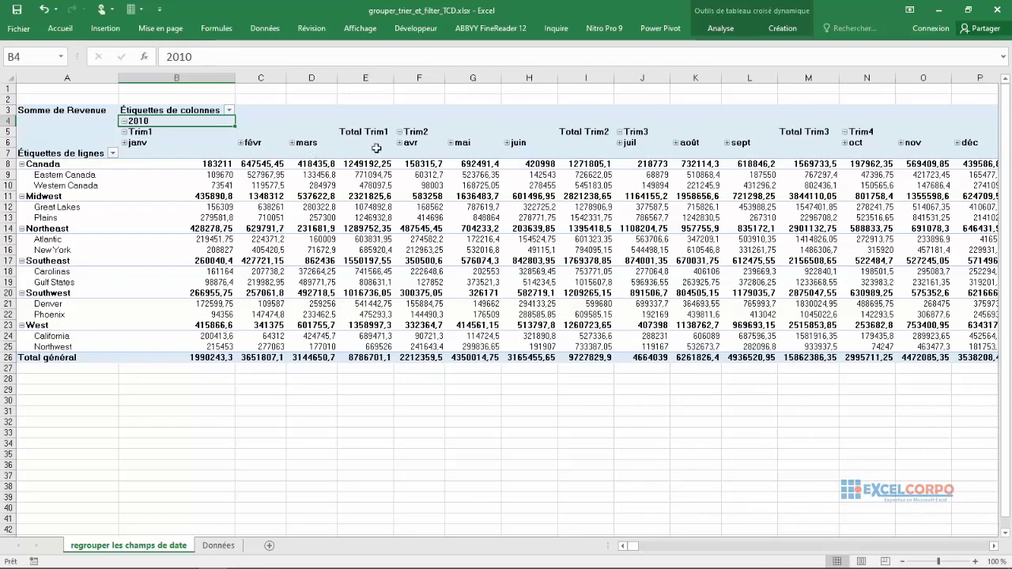
- Show the field list and remove the Date d'expédition (année), (mois) and (trimestre) fields from the pivot table
{"action": "left_click", "coordinate": [234, 149]}
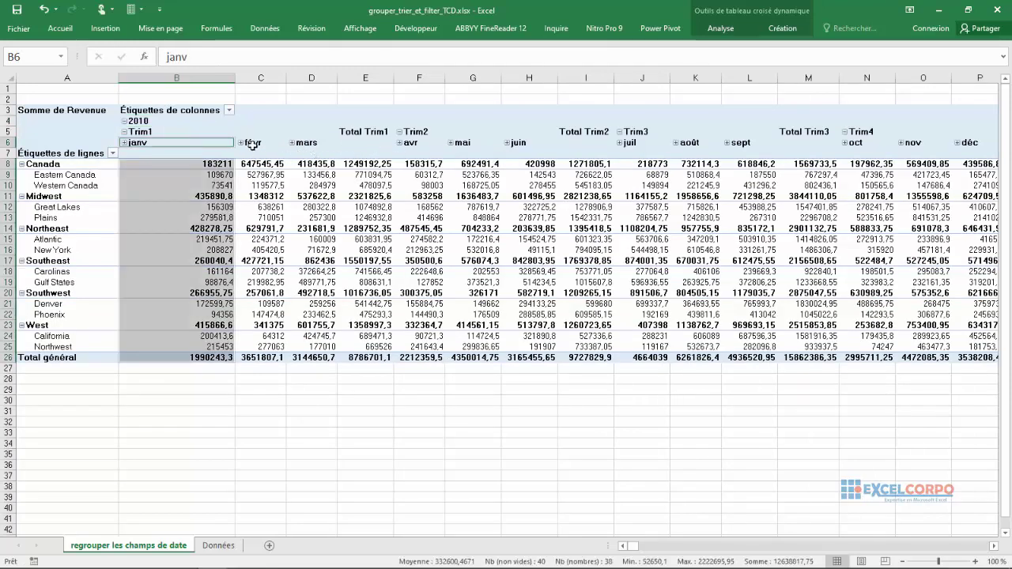
{"action": "left_click", "coordinate": [251, 144]}
{"action": "right_click", "coordinate": [252, 145]}
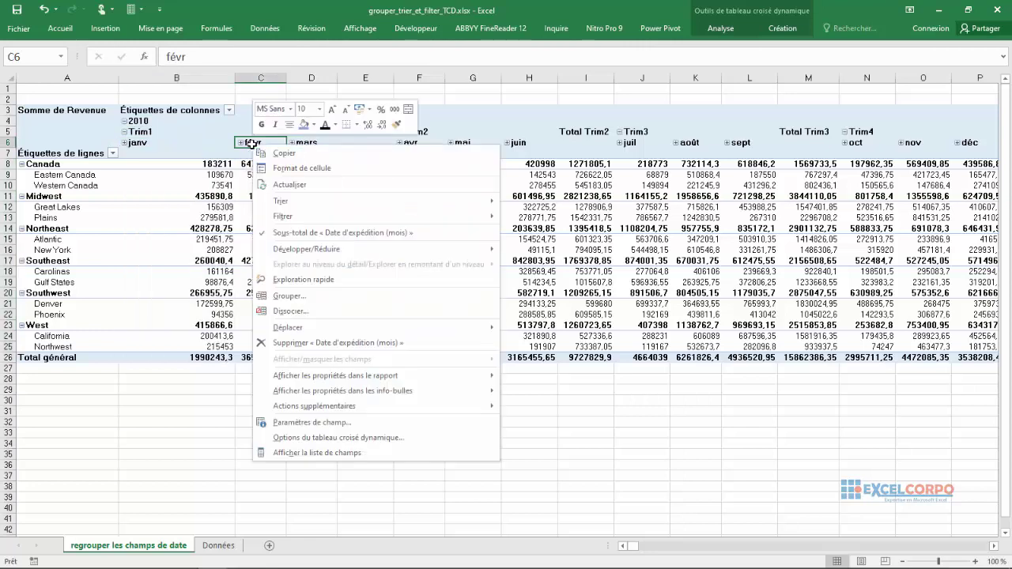
{"action": "left_click", "coordinate": [312, 453]}
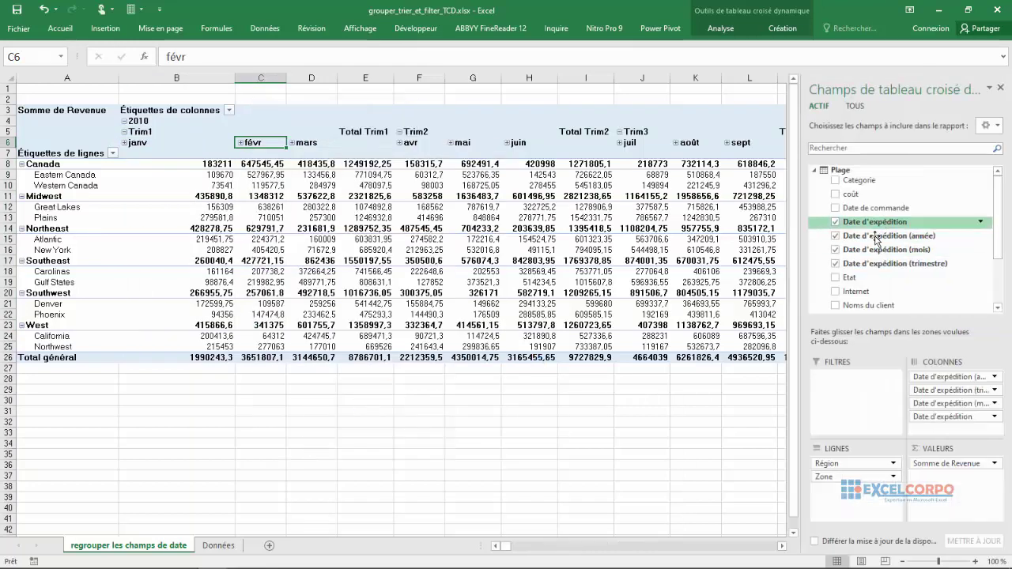
{"action": "left_click", "coordinate": [836, 237]}
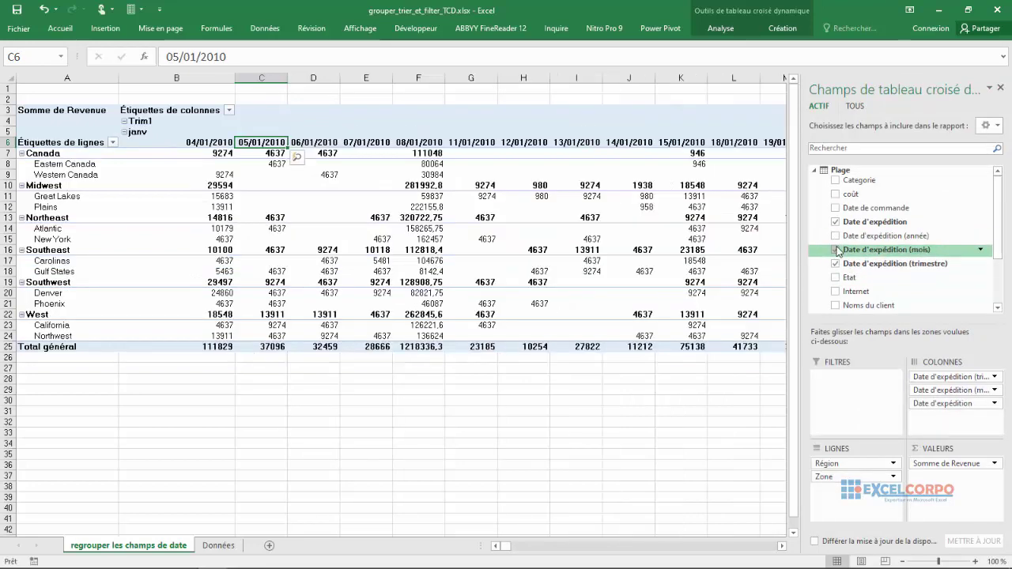
{"action": "left_click", "coordinate": [836, 250]}
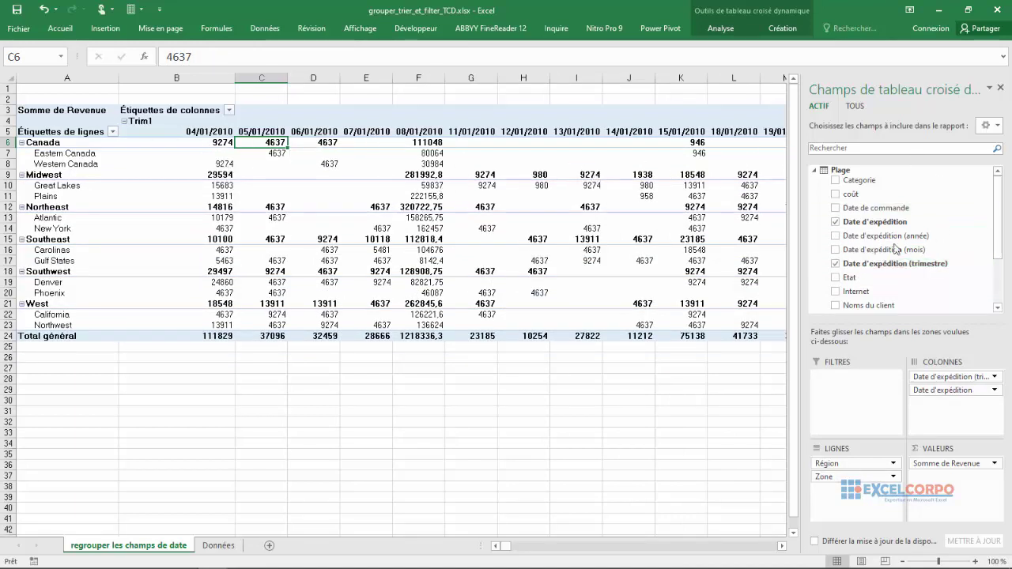
{"action": "left_click", "coordinate": [836, 263]}
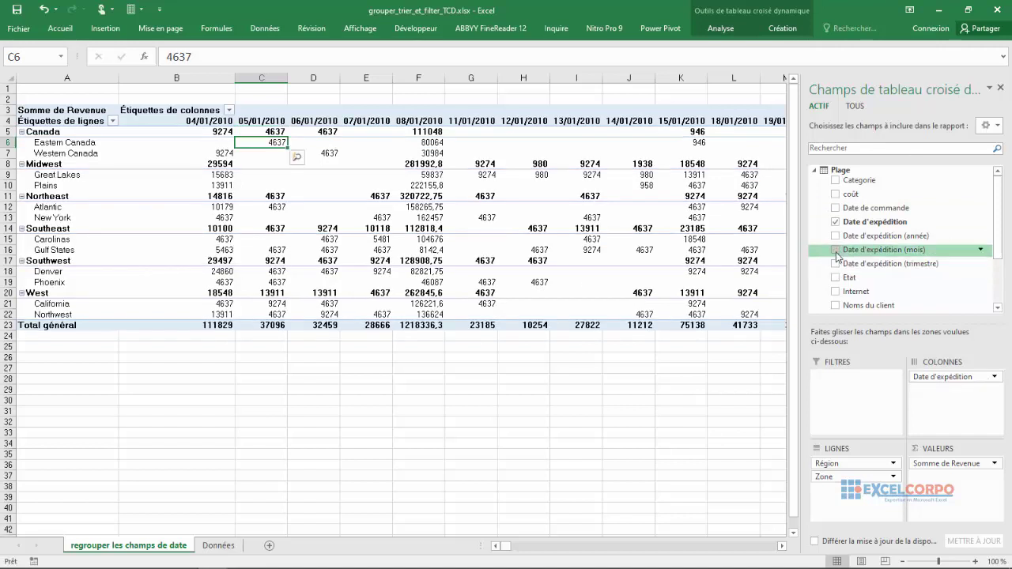
- Place Date d'expédition (mois) in the columns area and remove the ungrouped Date d'expédition field
{"action": "left_click", "coordinate": [836, 252]}
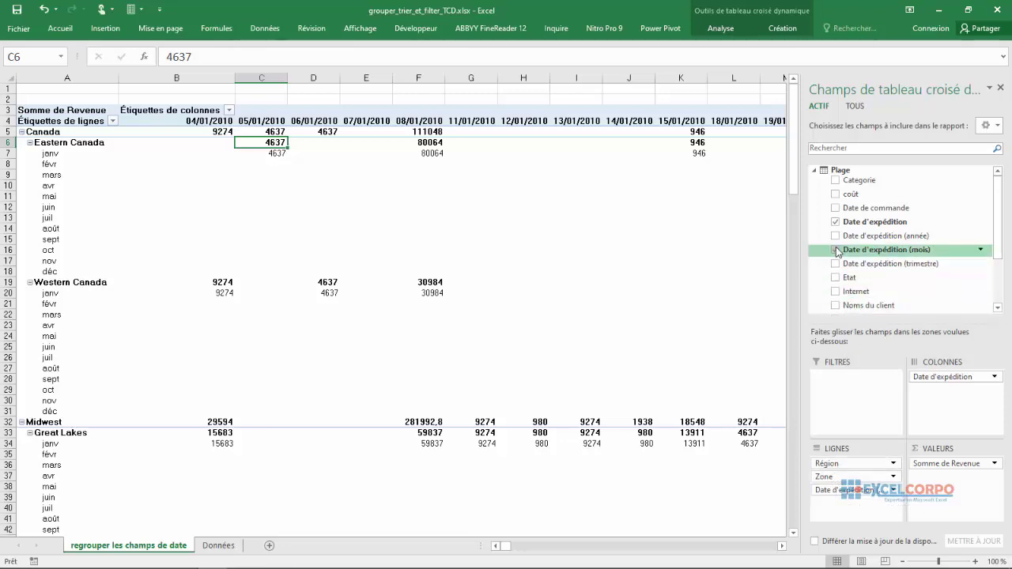
{"action": "left_click_drag", "start_coordinate": [840, 249], "coordinate": [950, 395]}
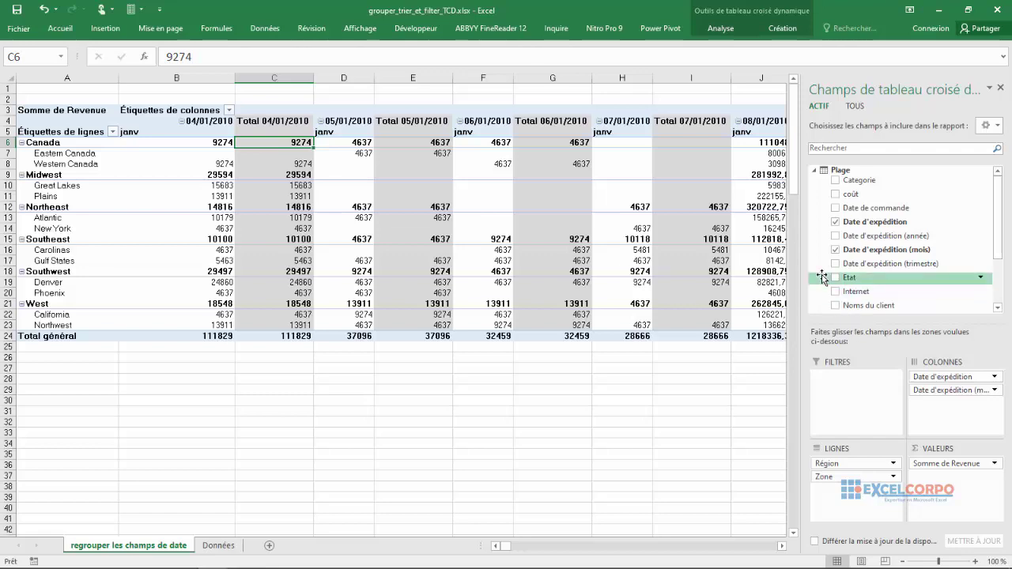
{"action": "left_click", "coordinate": [838, 223]}
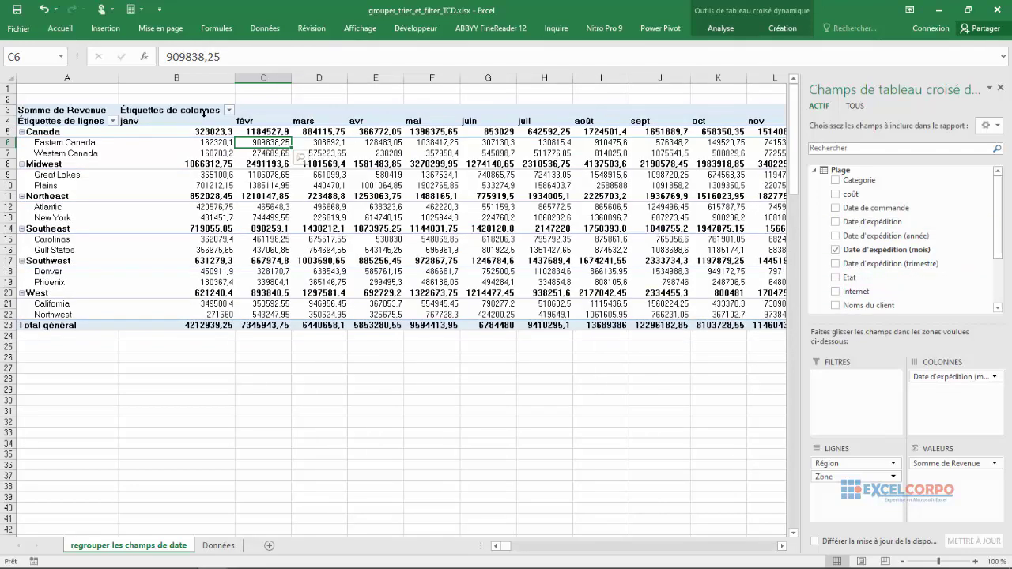
- Examine the month labels across the pivot table's columns and hide the field list to view the full table
{"action": "left_click", "coordinate": [254, 121]}
{"action": "left_click", "coordinate": [332, 121]}
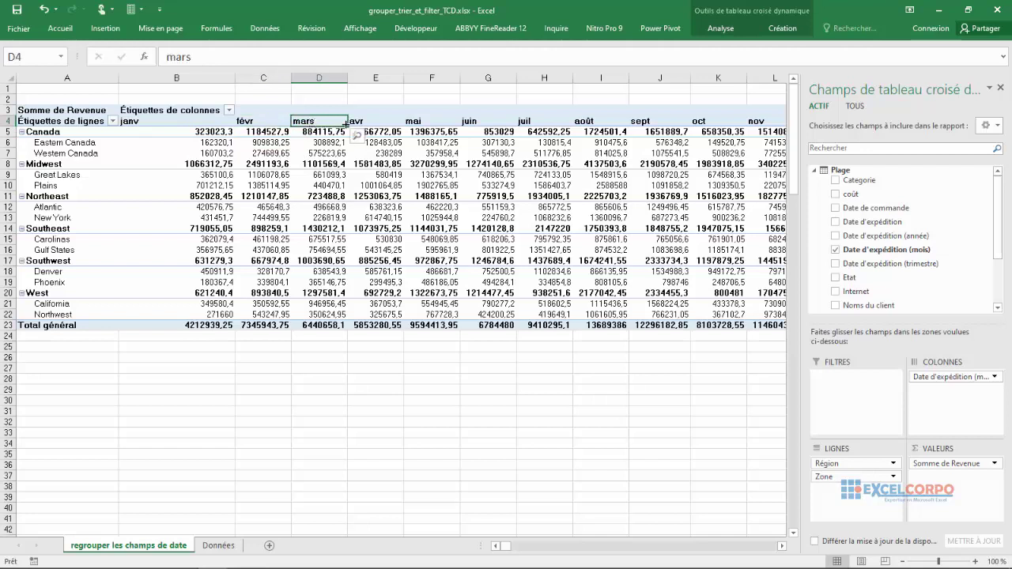
{"action": "left_click", "coordinate": [422, 121]}
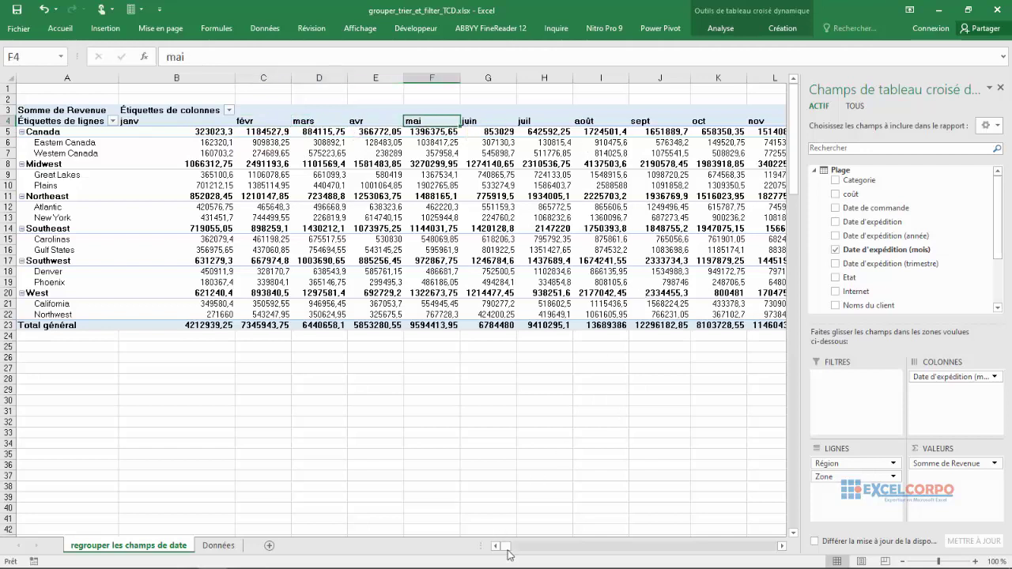
{"action": "left_click", "coordinate": [1001, 88]}
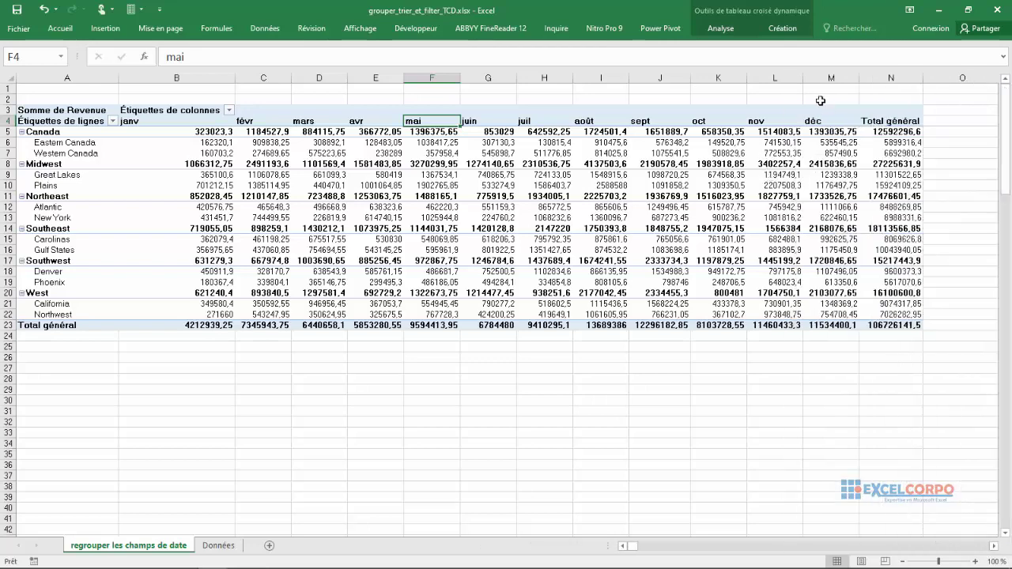
- Show the field list again and replace Date d'expédition (mois) with Date d'expédition (année) in the columns area
{"action": "left_click", "coordinate": [449, 185]}
{"action": "right_click", "coordinate": [450, 185]}
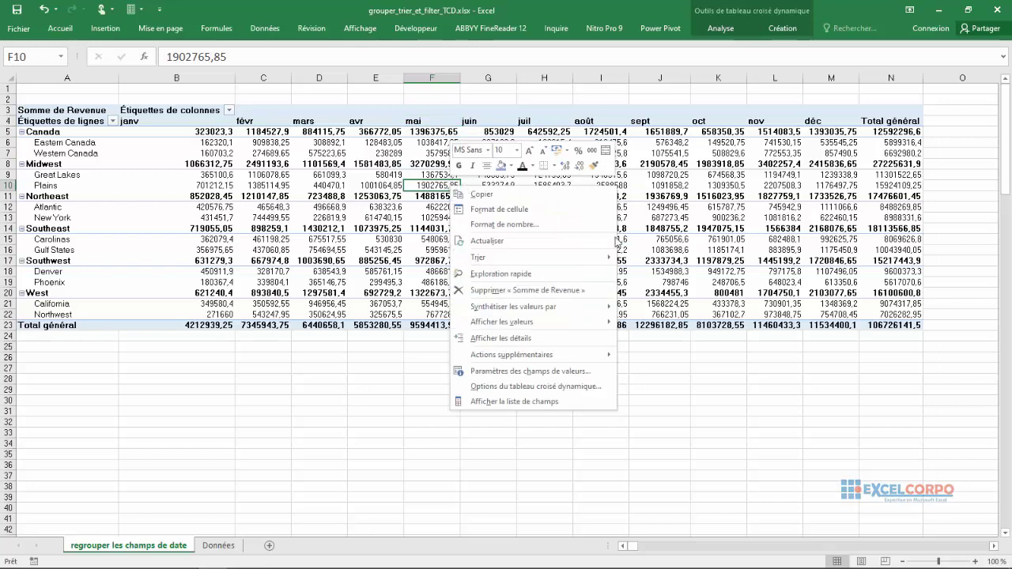
{"action": "left_click", "coordinate": [499, 401]}
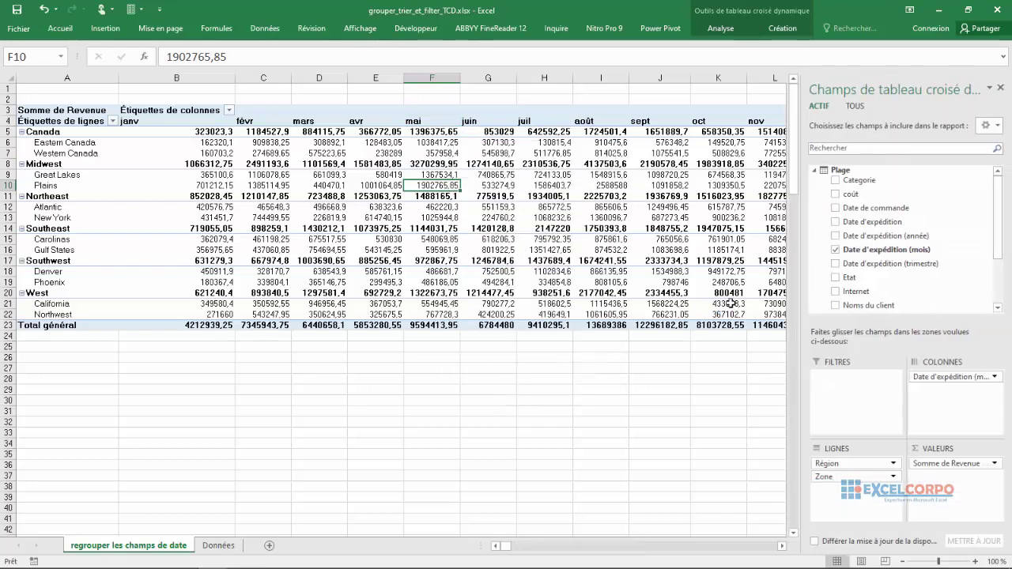
{"action": "left_click", "coordinate": [836, 248]}
{"action": "left_click", "coordinate": [836, 235]}
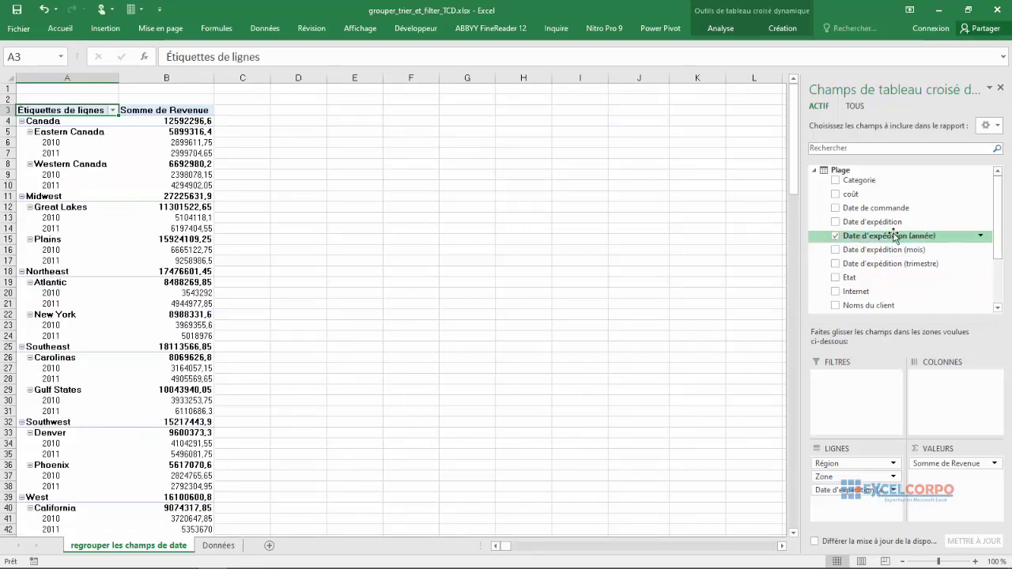
{"action": "left_click_drag", "start_coordinate": [890, 236], "coordinate": [989, 384]}
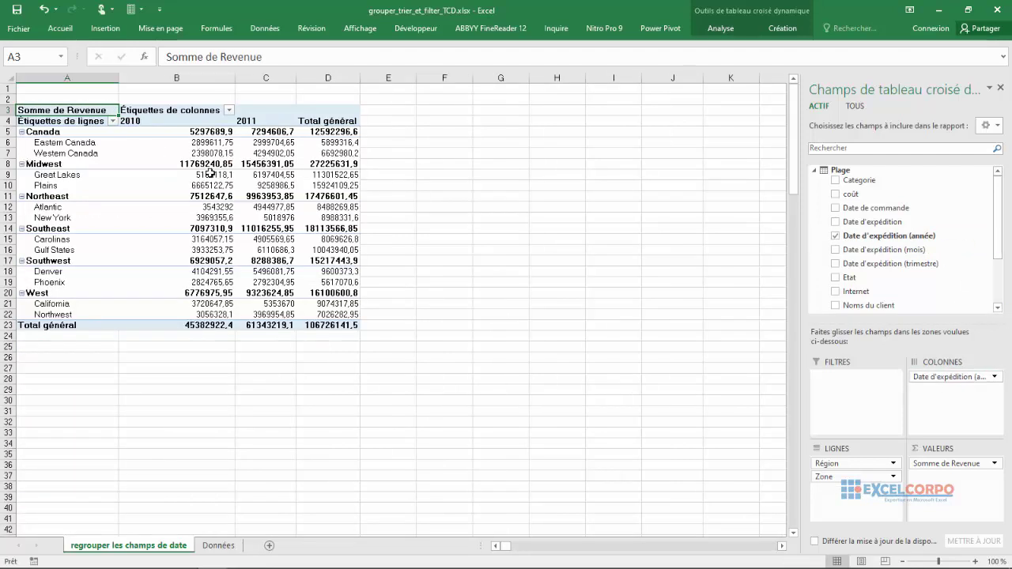
- Review the grouping options for the 2010 column label and close the dialog without making changes
{"action": "mouse_move", "coordinate": [209, 172]}
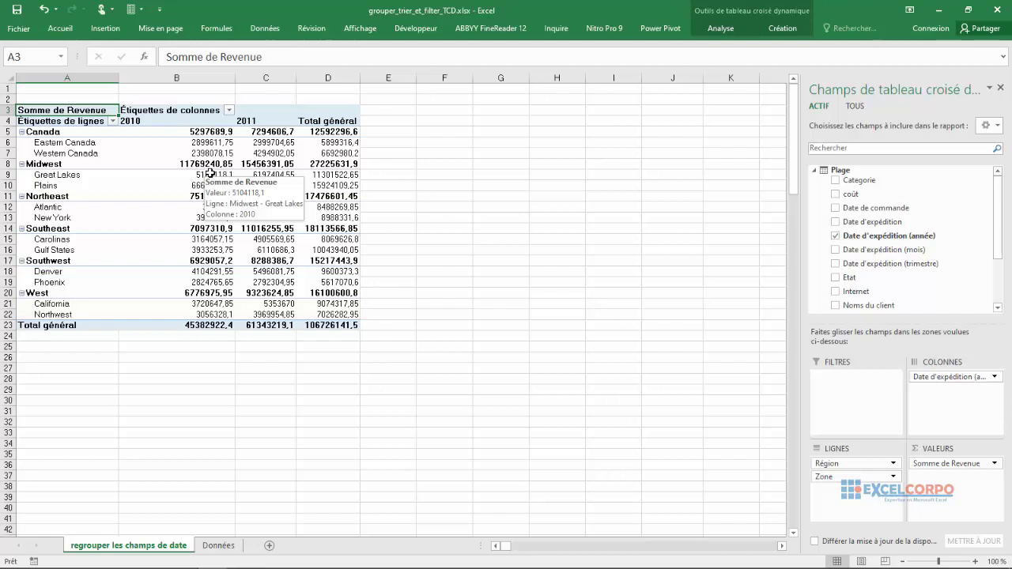
{"action": "left_click", "coordinate": [134, 120]}
{"action": "right_click", "coordinate": [154, 121]}
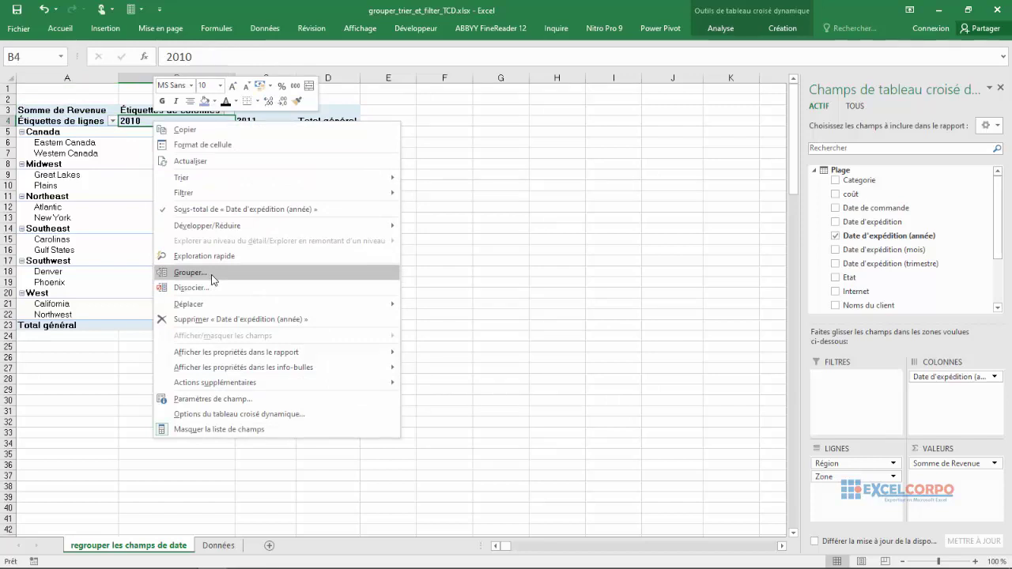
{"action": "left_click", "coordinate": [212, 276]}
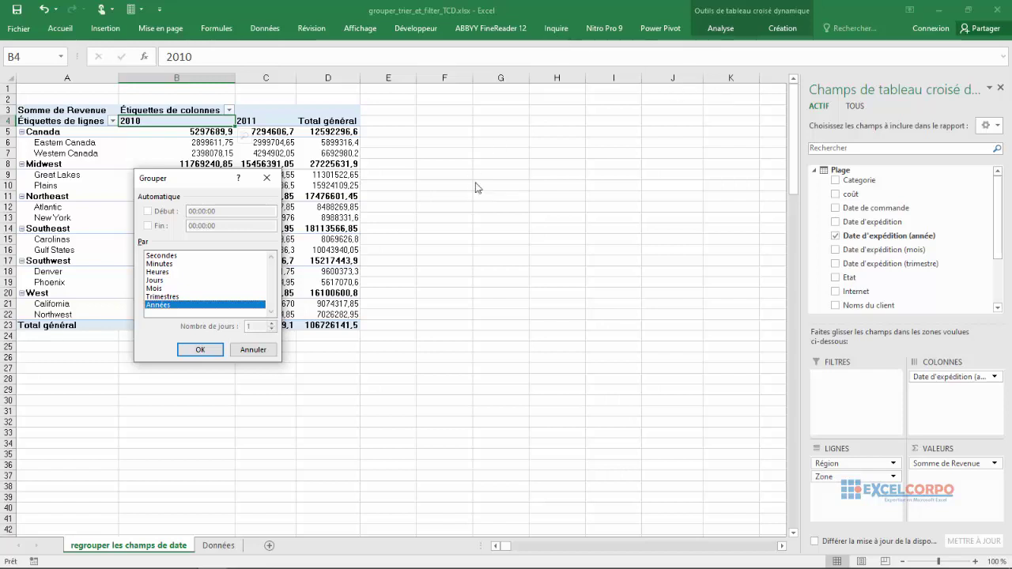
{"action": "left_click", "coordinate": [266, 178]}
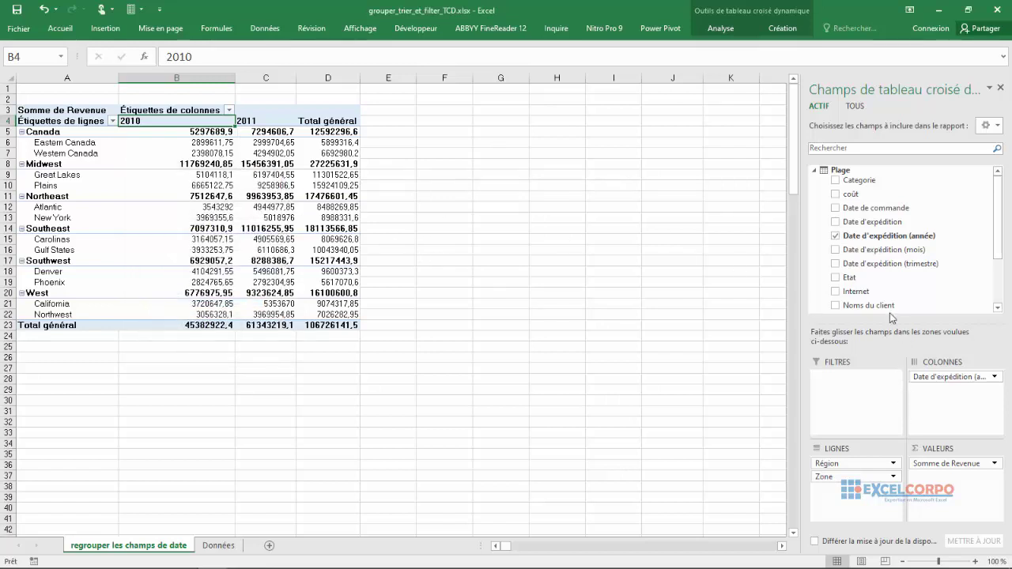
- Replace Date d'expédition (année) with Date d'expédition (mois) in the pivot table's columns area
{"action": "left_click", "coordinate": [836, 236]}
{"action": "left_click_drag", "start_coordinate": [837, 251], "coordinate": [941, 394]}
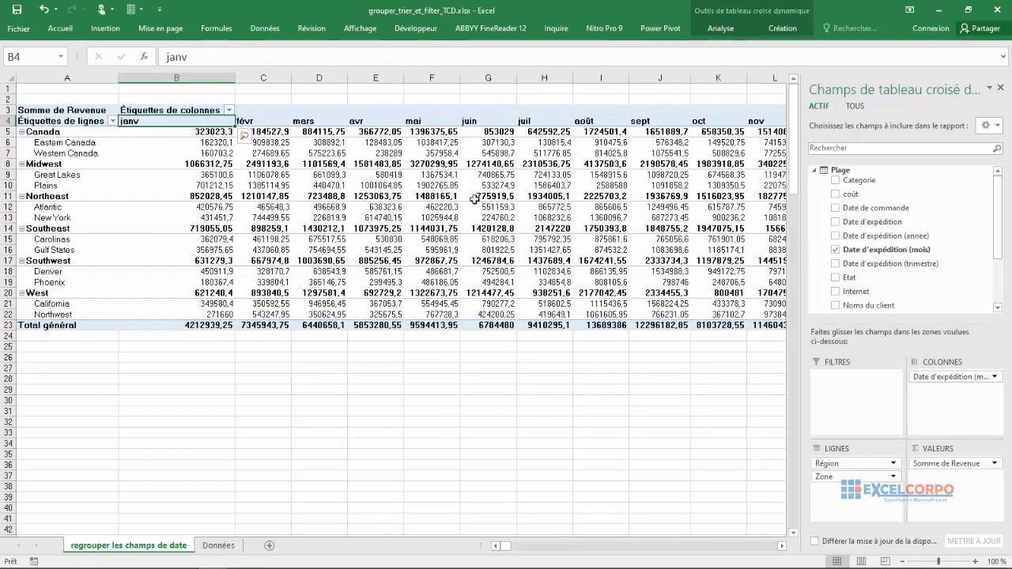
- Check the Date d'expédition column on the Données sheet and return to the regrouper les champs de date sheet
{"action": "mouse_move", "coordinate": [474, 198]}
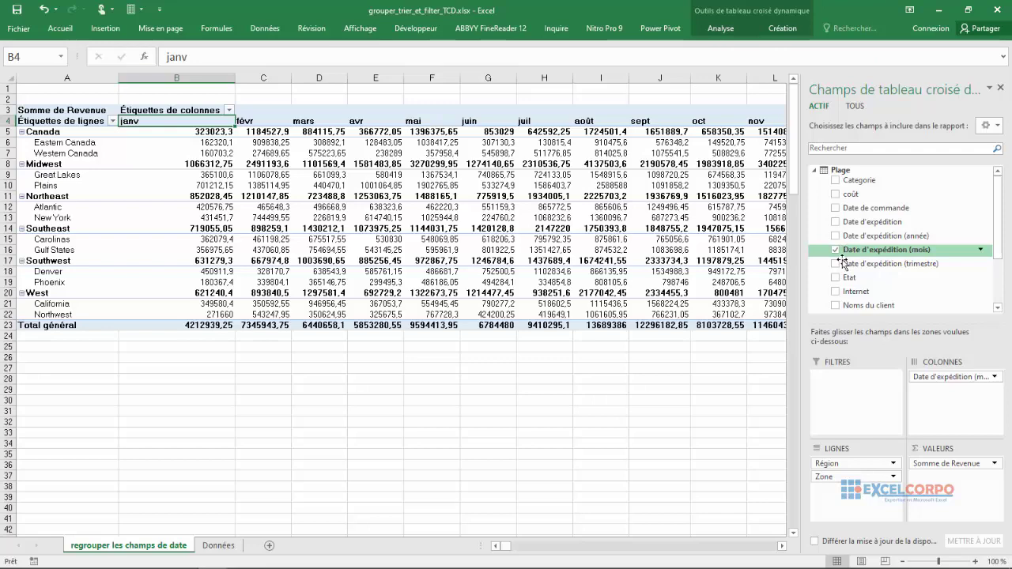
{"action": "left_click", "coordinate": [218, 546]}
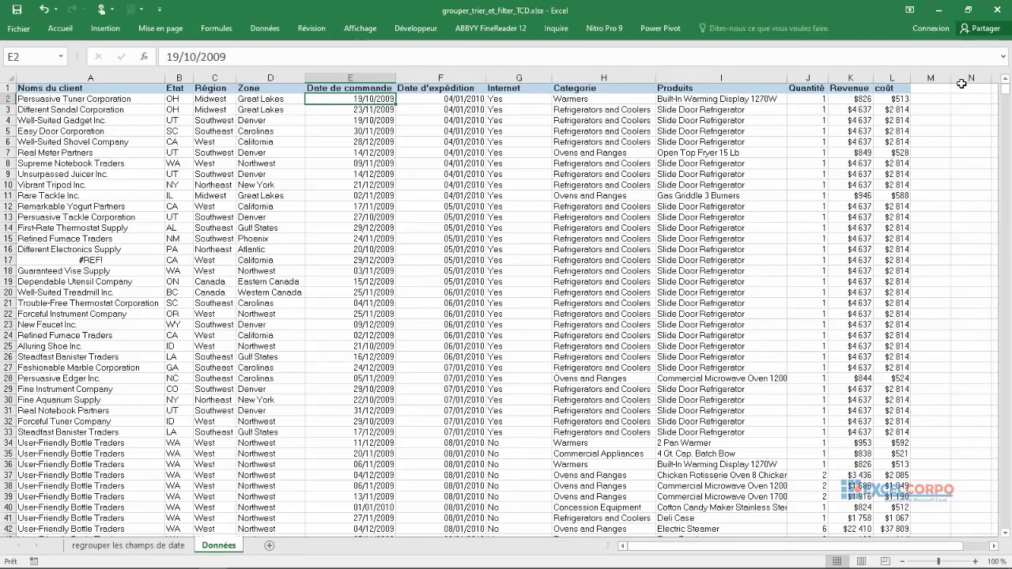
{"action": "left_click", "coordinate": [448, 74]}
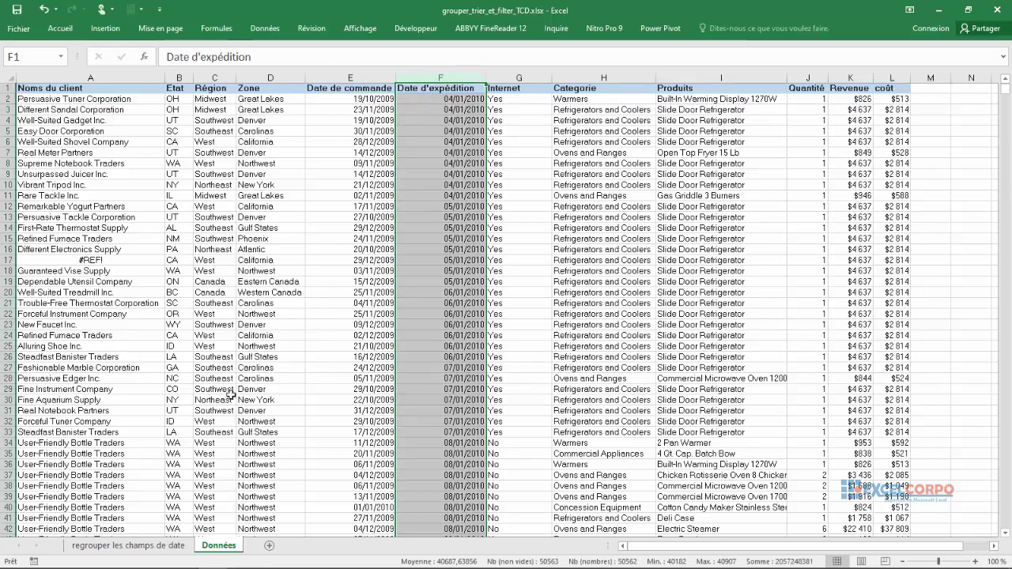
{"action": "left_click", "coordinate": [147, 550]}
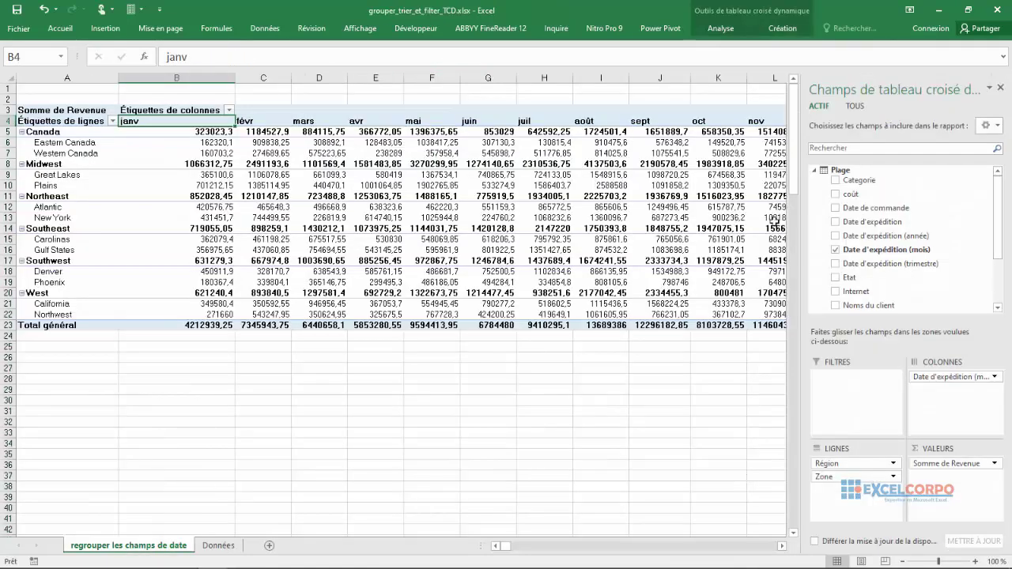